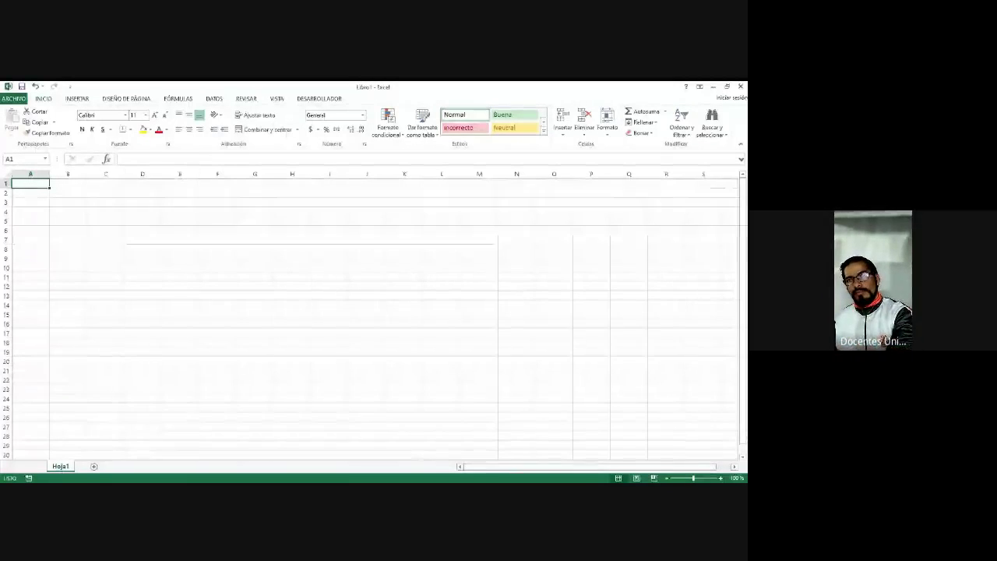
Add five new blank worksheets after Hoja1 in the workbook.
{"action": "left_click", "coordinate": [706, 373]}
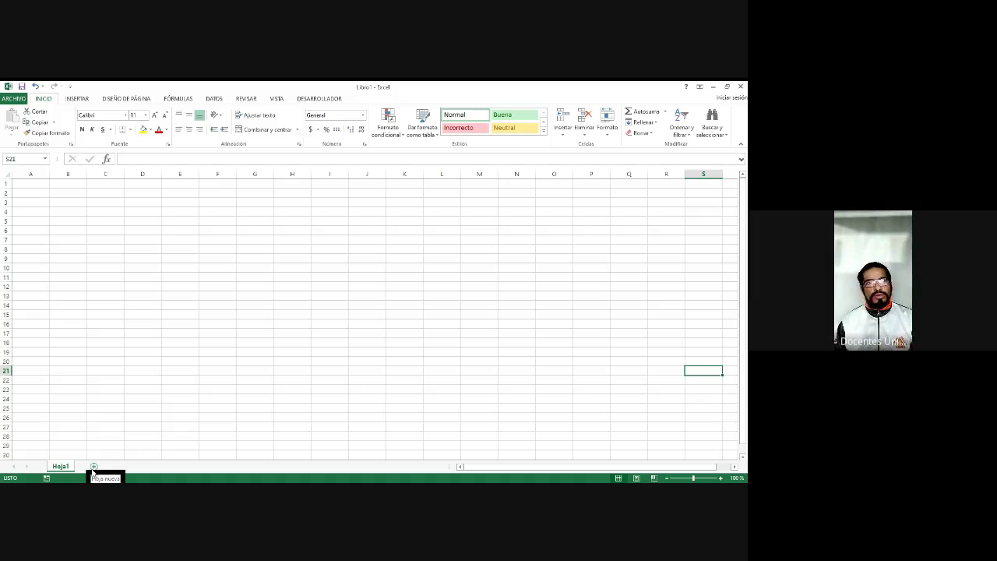
{"action": "left_click", "coordinate": [93, 467]}
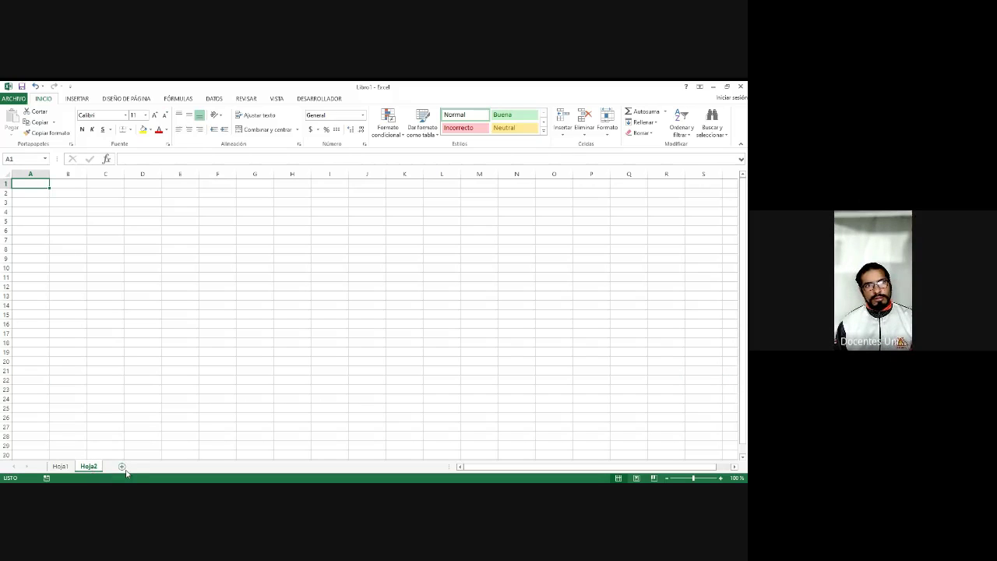
{"action": "left_click", "coordinate": [123, 466]}
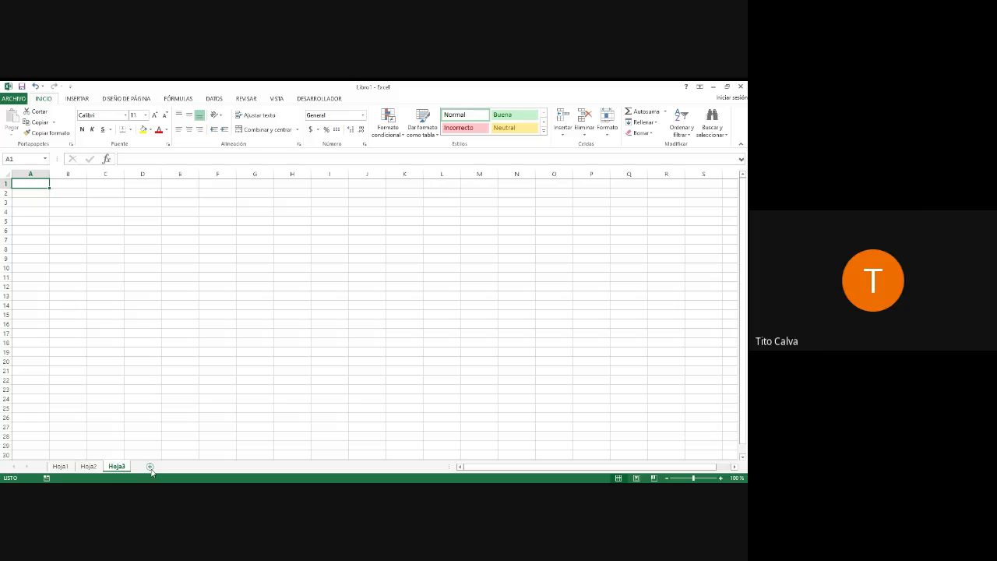
{"action": "left_click", "coordinate": [151, 467]}
{"action": "left_click", "coordinate": [177, 467]}
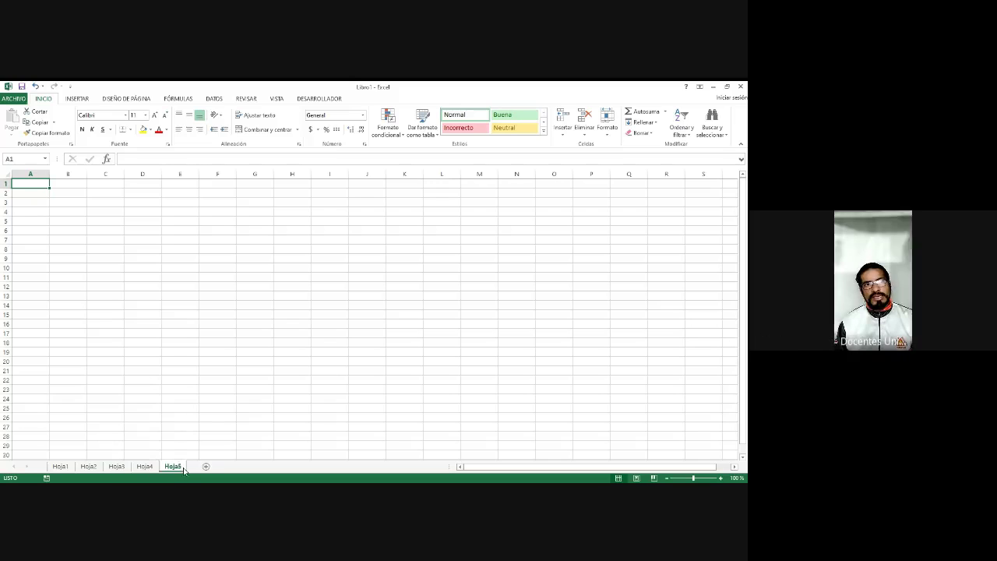
{"action": "left_click", "coordinate": [206, 467]}
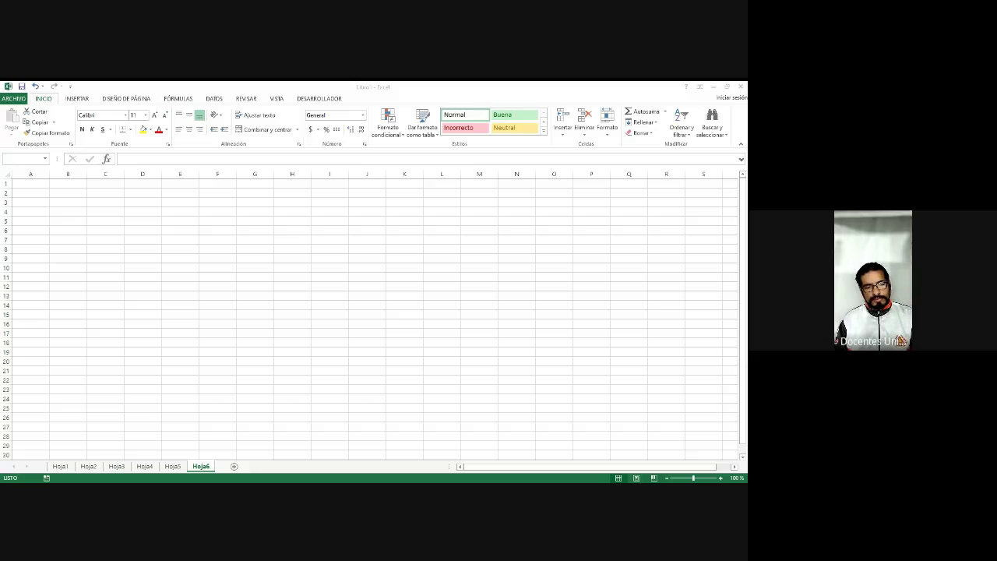
Delete the last two worksheets, Hoja6 and Hoja5, from the workbook.
{"action": "left_click", "coordinate": [204, 467]}
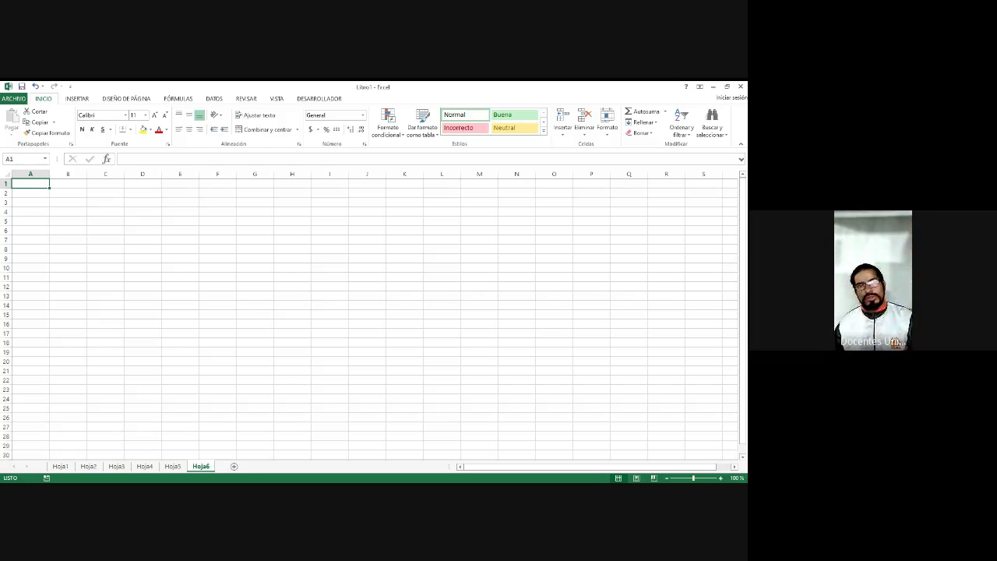
{"action": "right_click", "coordinate": [198, 468]}
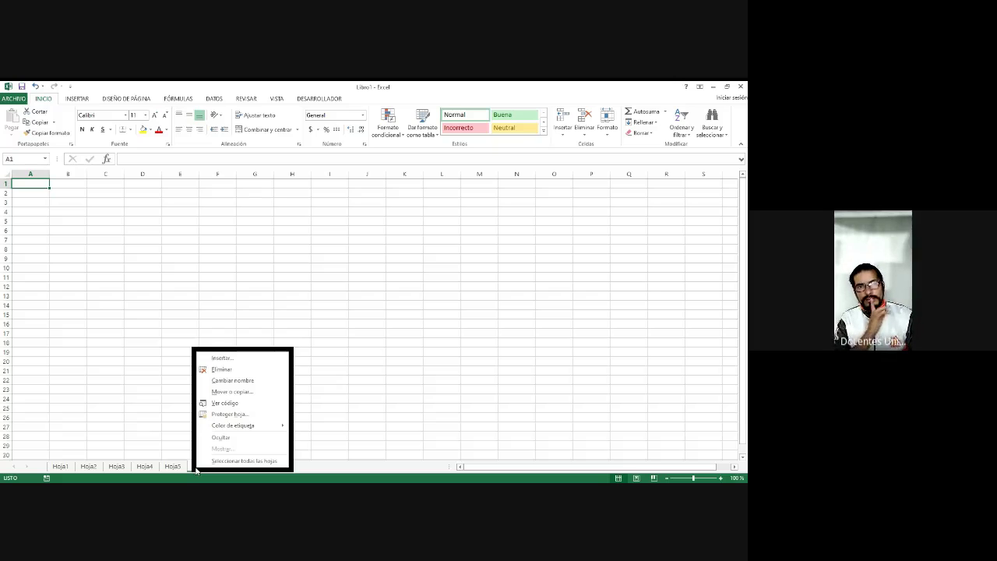
{"action": "key", "text": "Escape"}
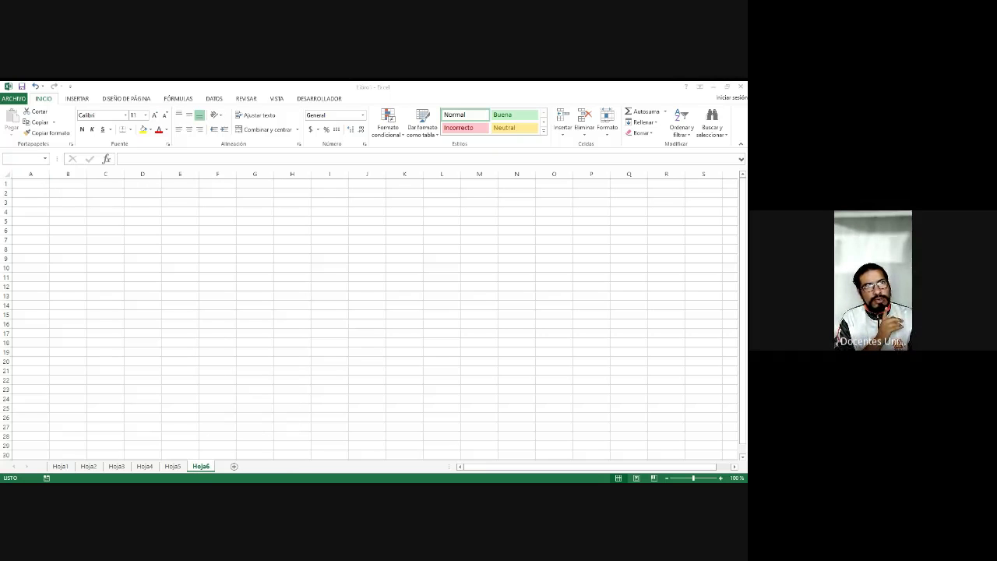
{"action": "left_click", "coordinate": [198, 469]}
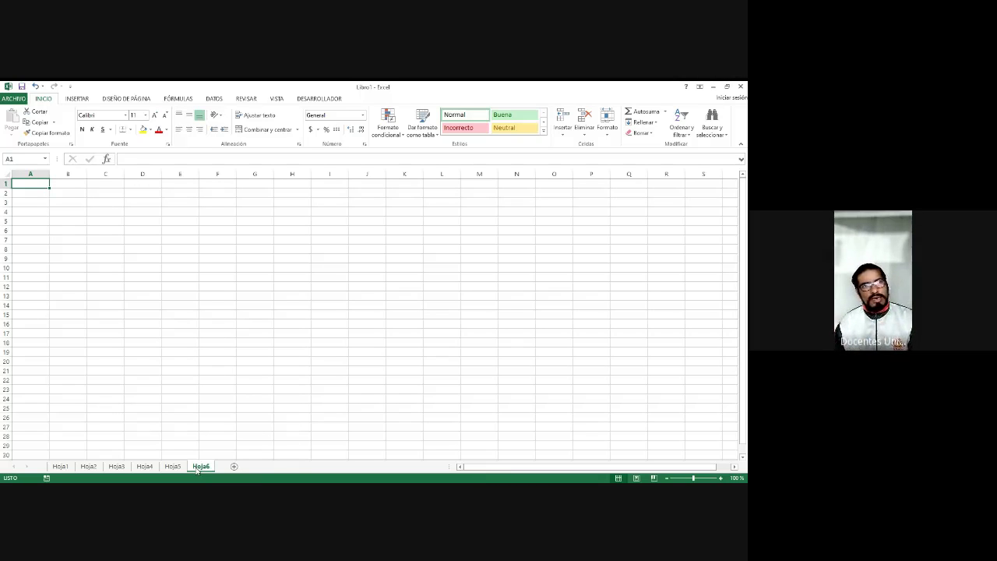
{"action": "right_click", "coordinate": [198, 468]}
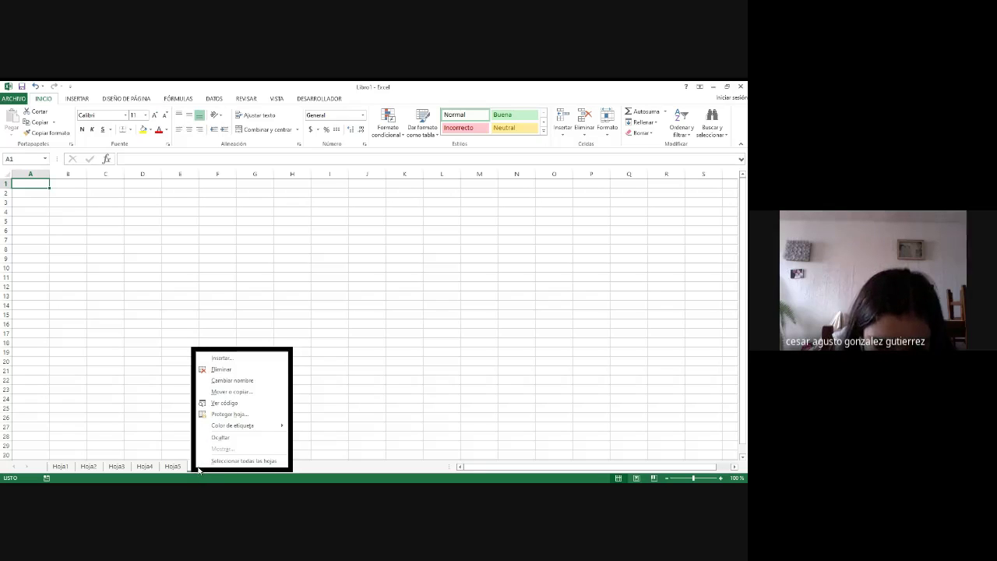
{"action": "left_click", "coordinate": [241, 371]}
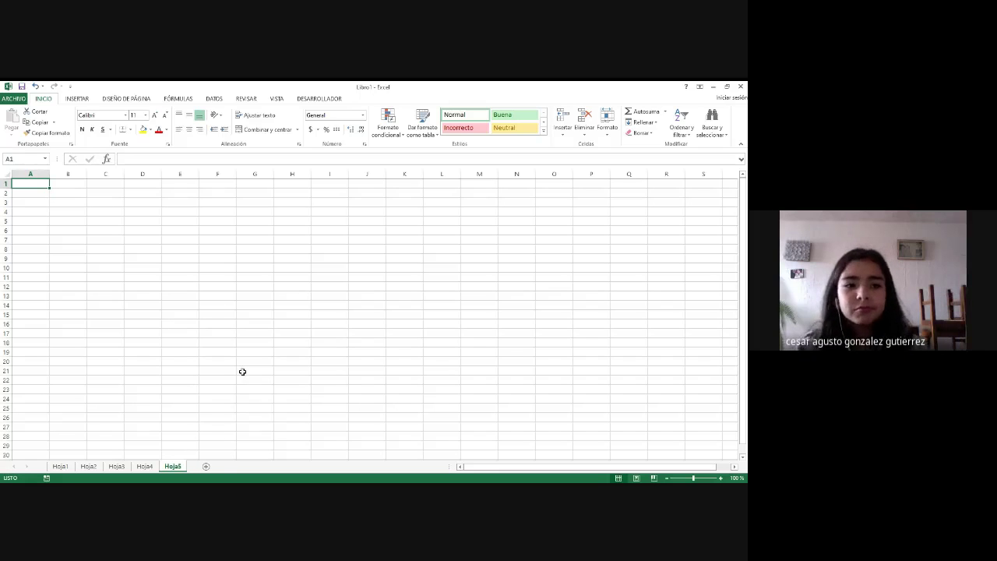
{"action": "right_click", "coordinate": [175, 466]}
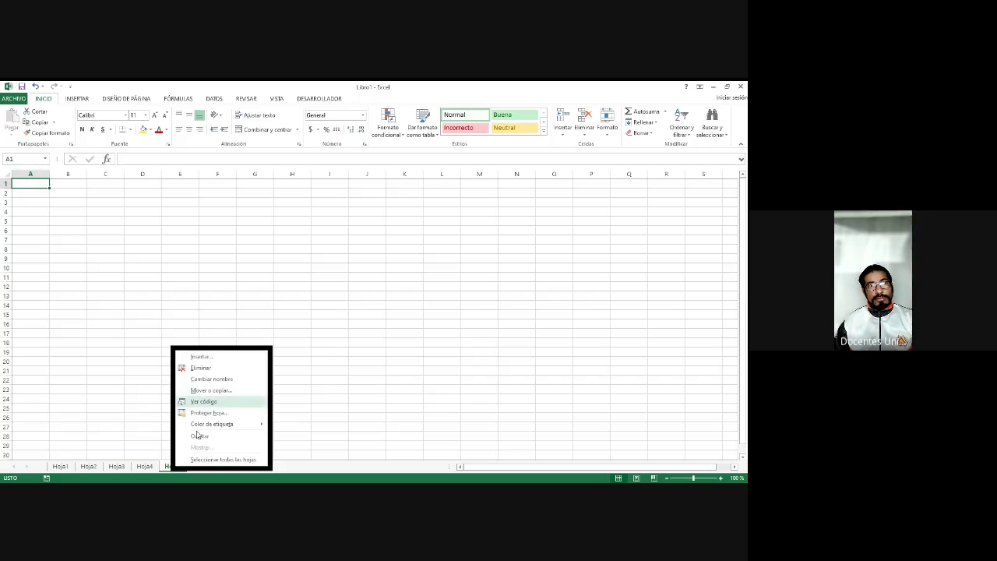
{"action": "key", "text": "Escape"}
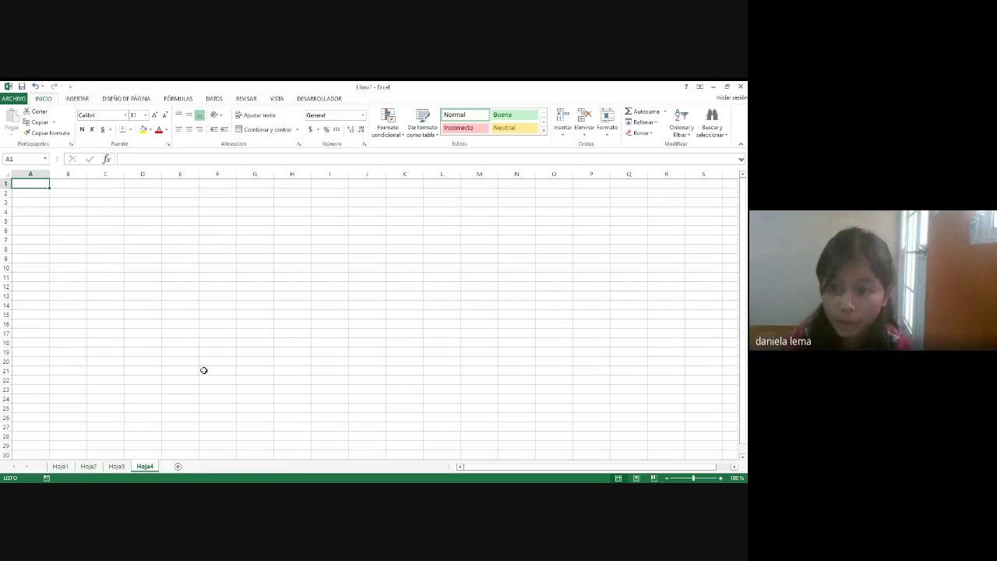
Rename the worksheet Hoja1 as SIERRA.
{"action": "left_click", "coordinate": [54, 466]}
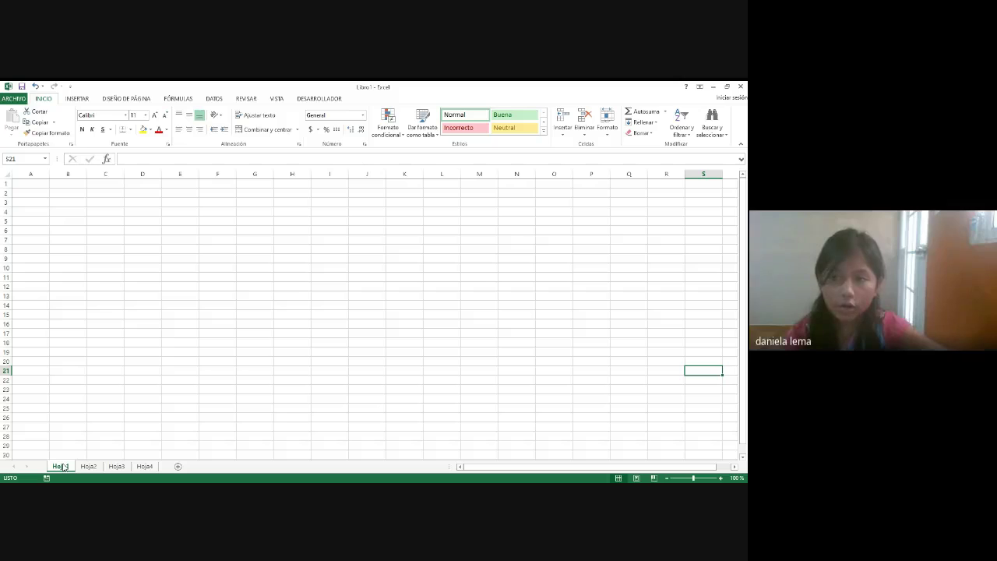
{"action": "right_click", "coordinate": [61, 467]}
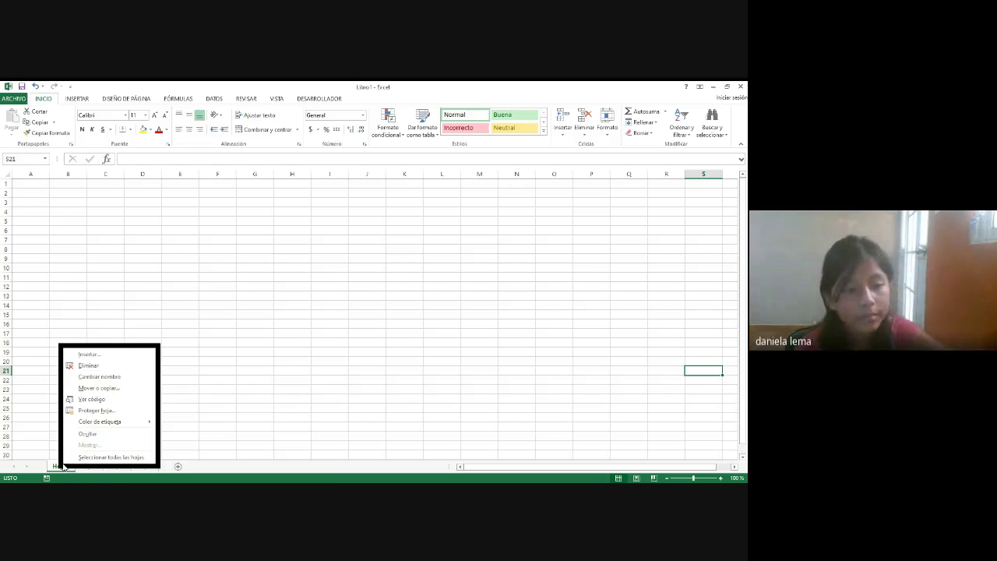
{"action": "left_click", "coordinate": [99, 376]}
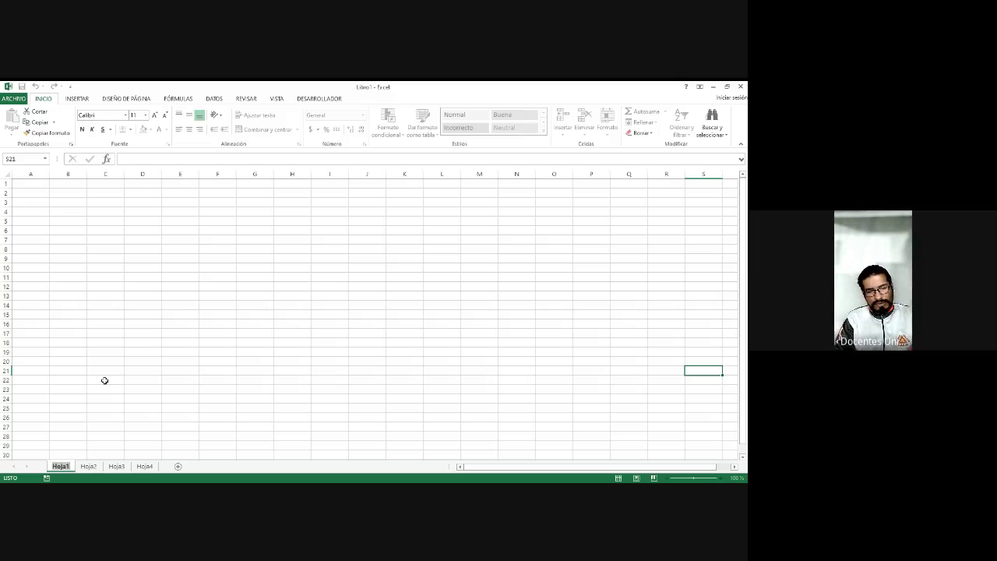
{"action": "type", "text": "aIER"}
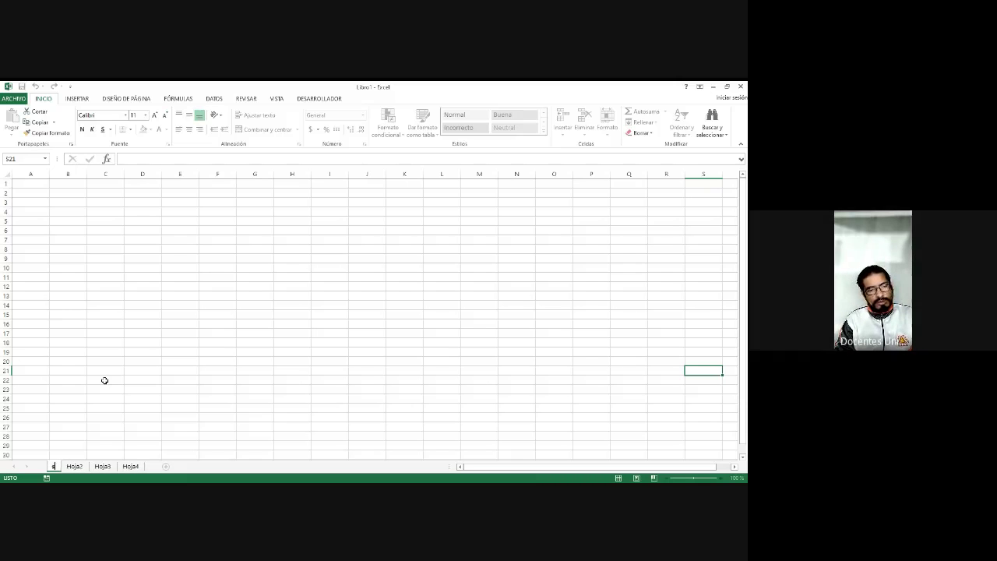
{"action": "type", "text": "RA"}
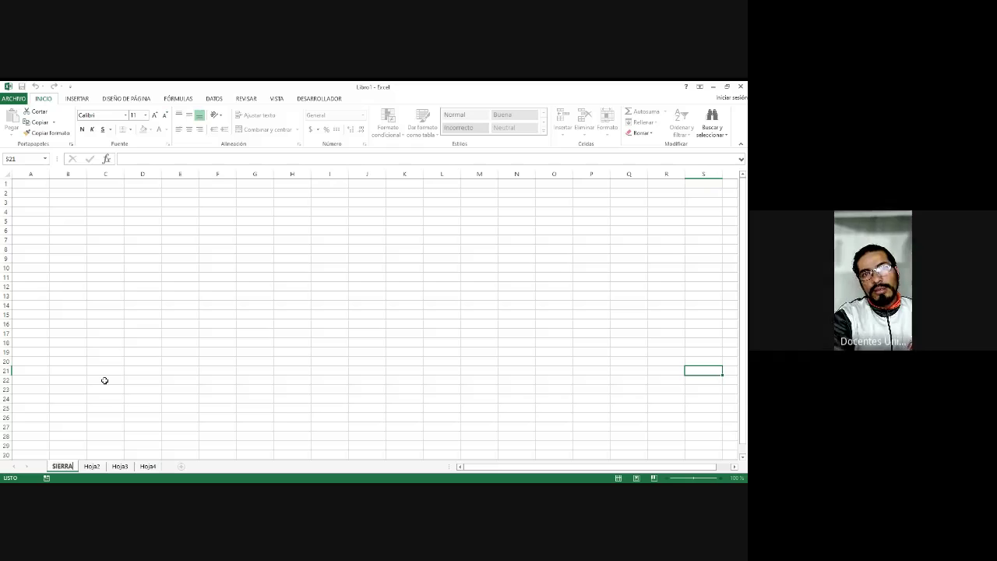
{"action": "key", "text": "Return"}
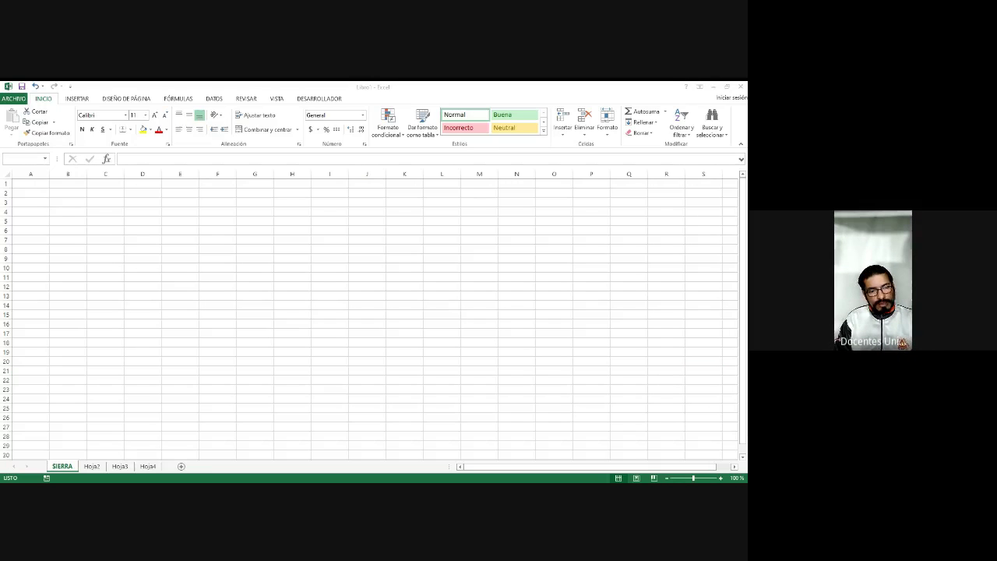
{"action": "key", "text": "Escape"}
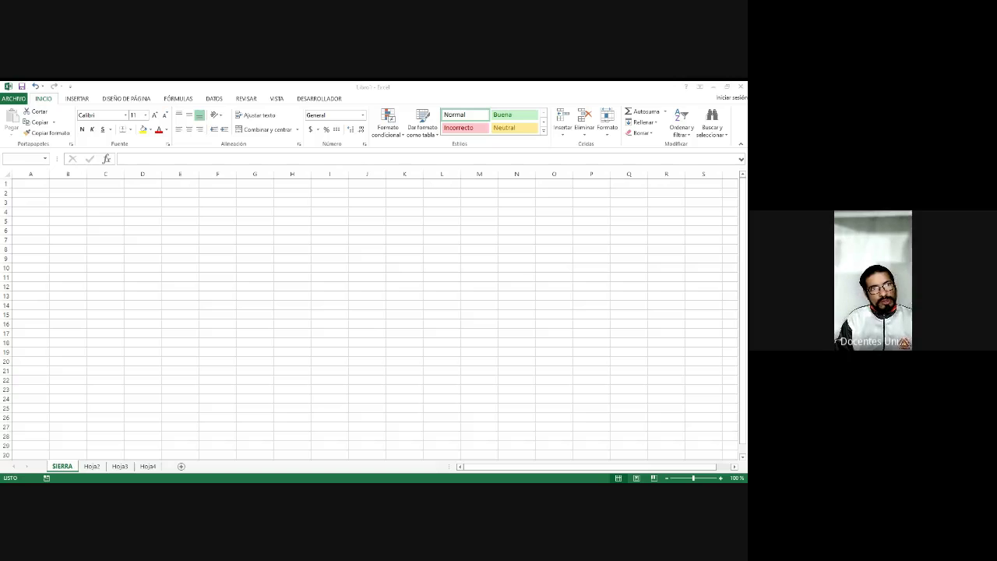
{"action": "key", "text": "alt+Tab"}
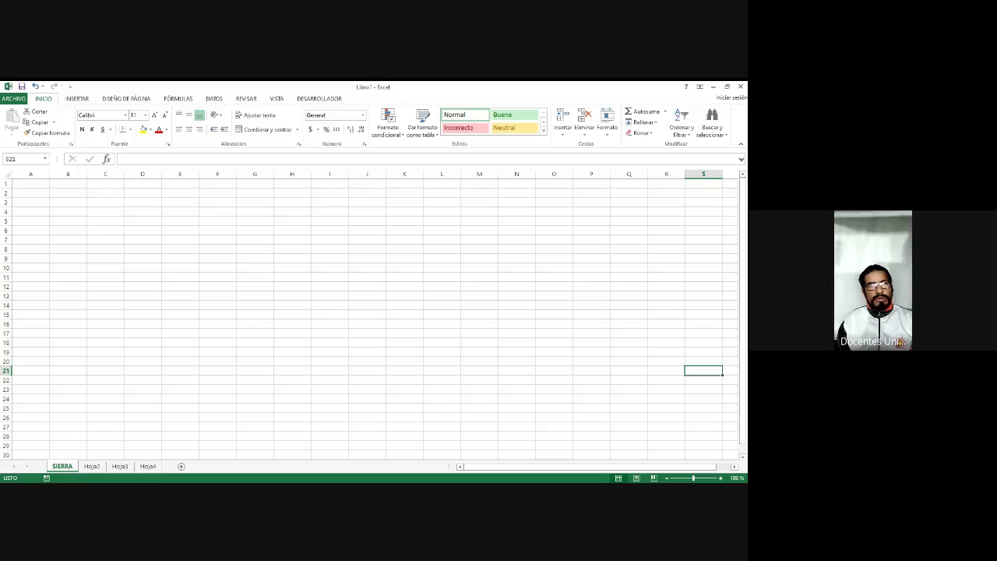
Rename the worksheet Hoja2 as COSTA and the worksheet Hoja3 as ORIENTE.
{"action": "right_click", "coordinate": [92, 466]}
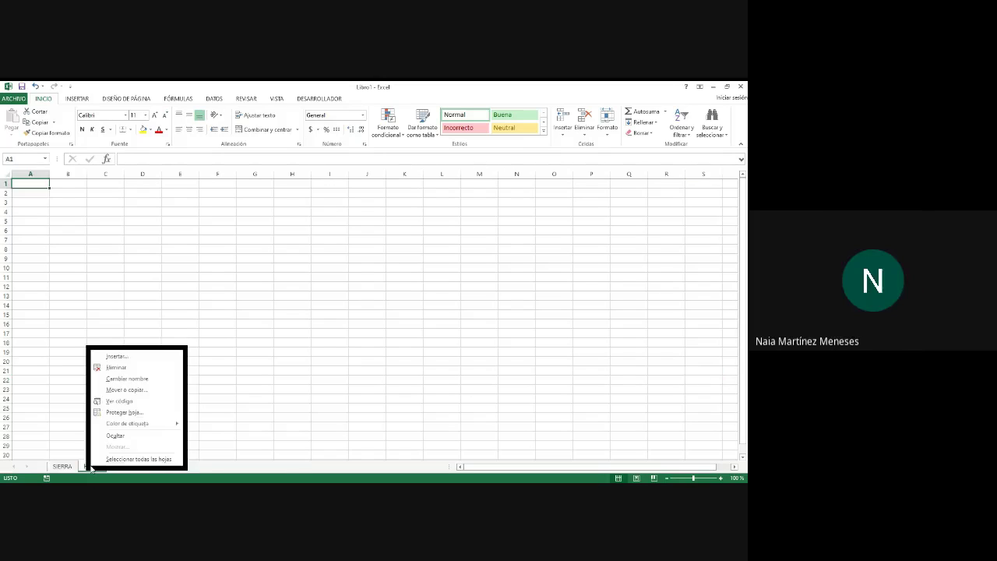
{"action": "left_click", "coordinate": [134, 380]}
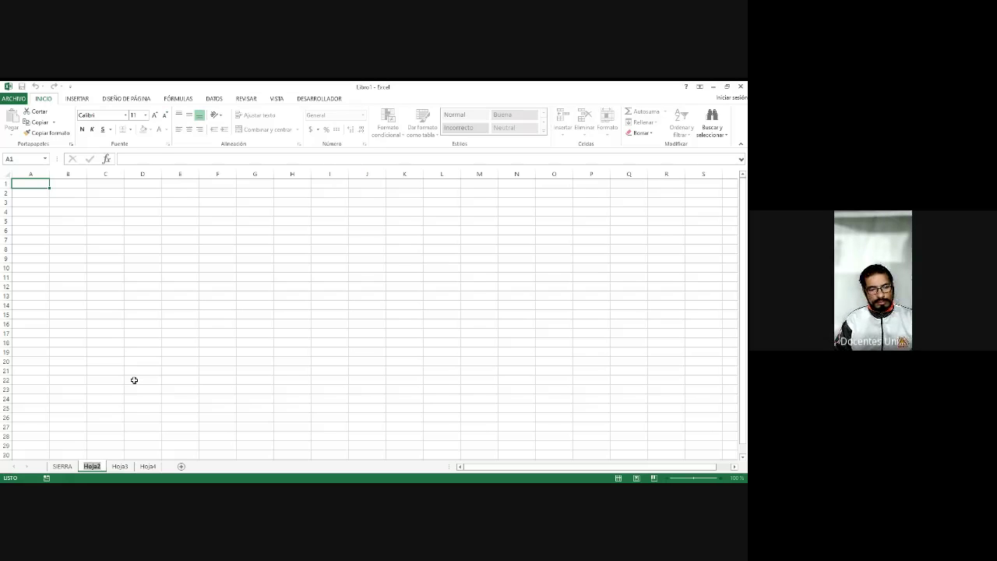
{"action": "type", "text": "COSTA"}
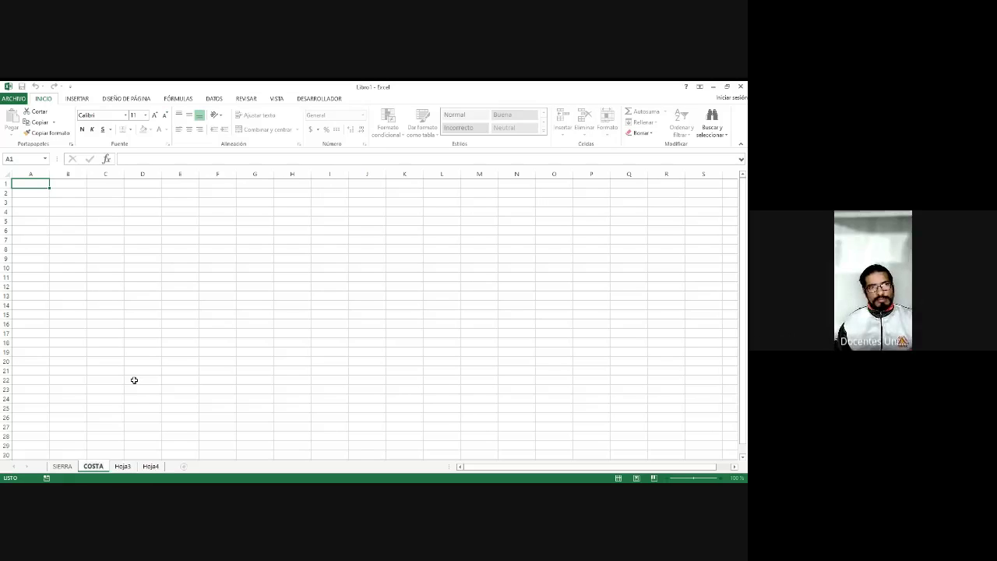
{"action": "right_click", "coordinate": [123, 468]}
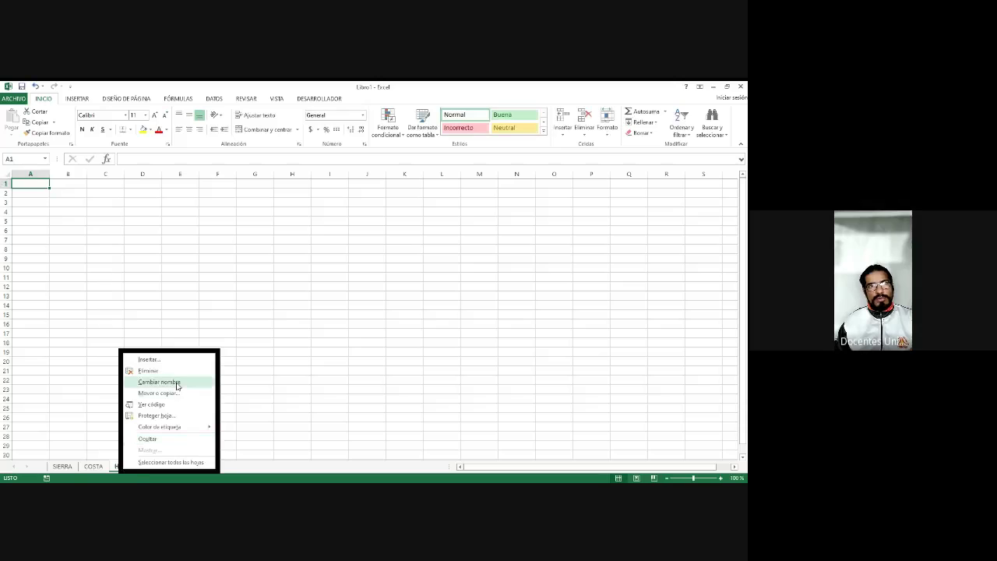
{"action": "left_click", "coordinate": [176, 382]}
{"action": "type", "text": "ORIENTE"}
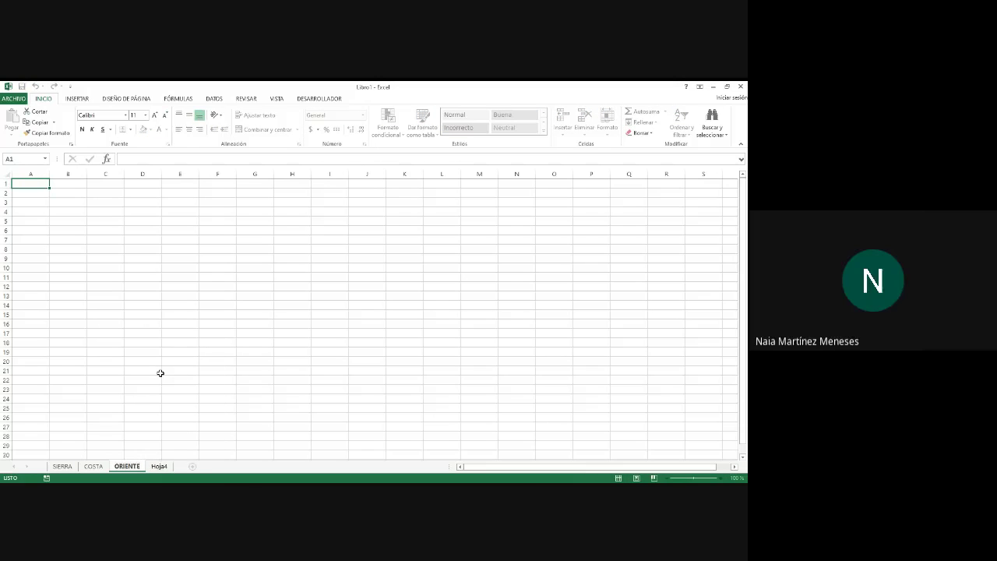
Rename the worksheet Hoja4 as INSULAR.
{"action": "left_click", "coordinate": [158, 468]}
{"action": "right_click", "coordinate": [161, 468]}
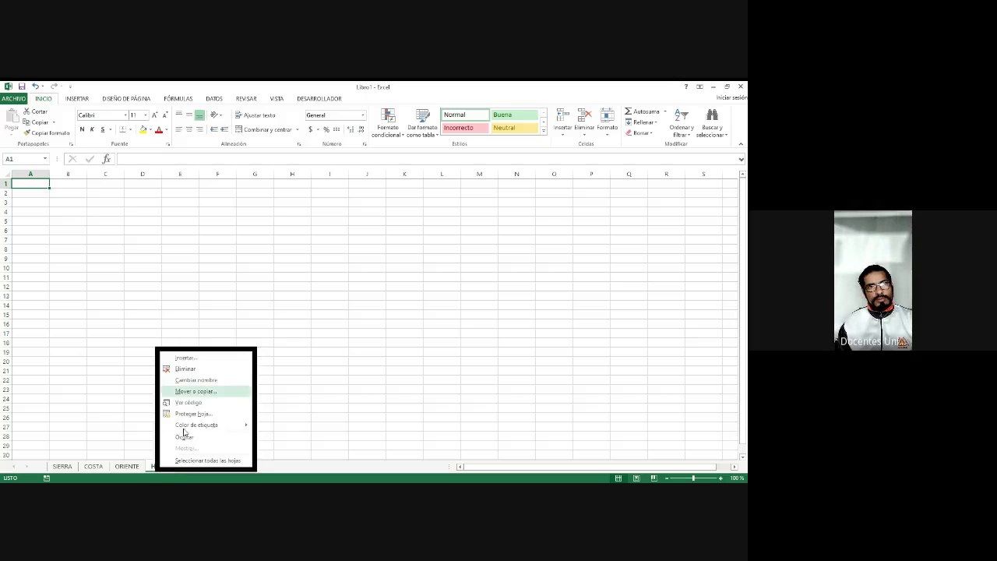
{"action": "left_click", "coordinate": [200, 381]}
{"action": "type", "text": "INSULAR"}
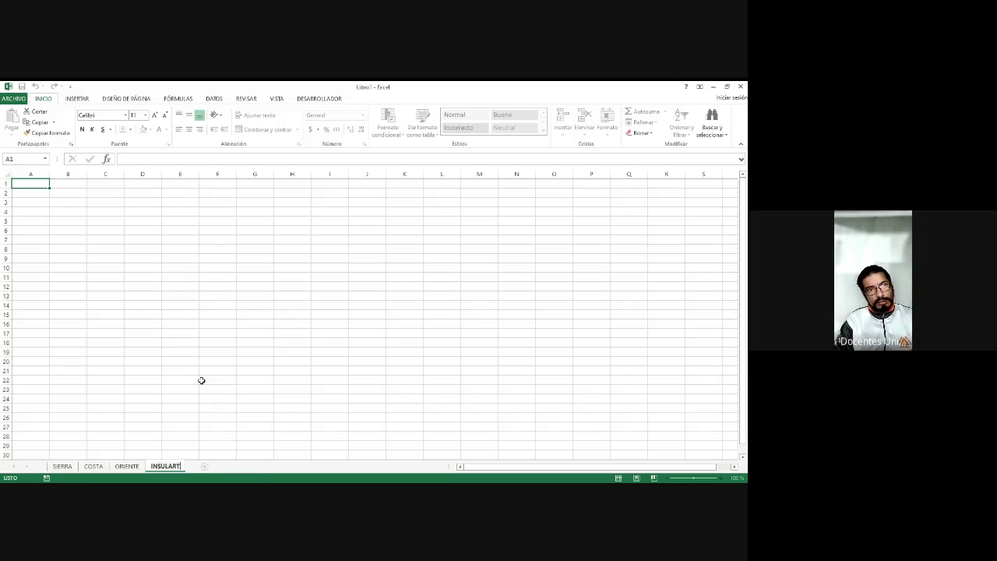
{"action": "key", "text": "BackSpace"}
{"action": "key", "text": "BackSpace"}
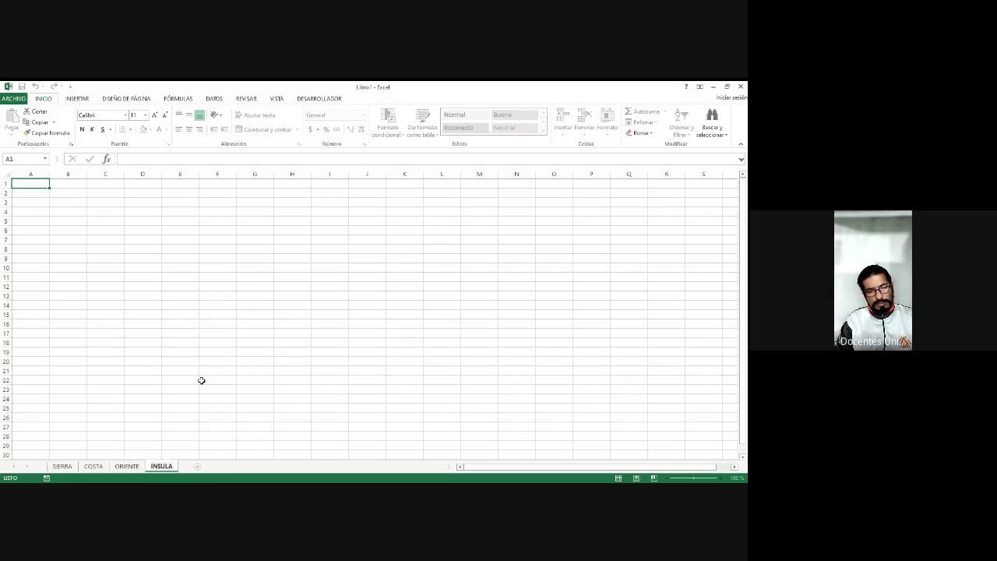
{"action": "type", "text": "R"}
{"action": "key", "text": "Return"}
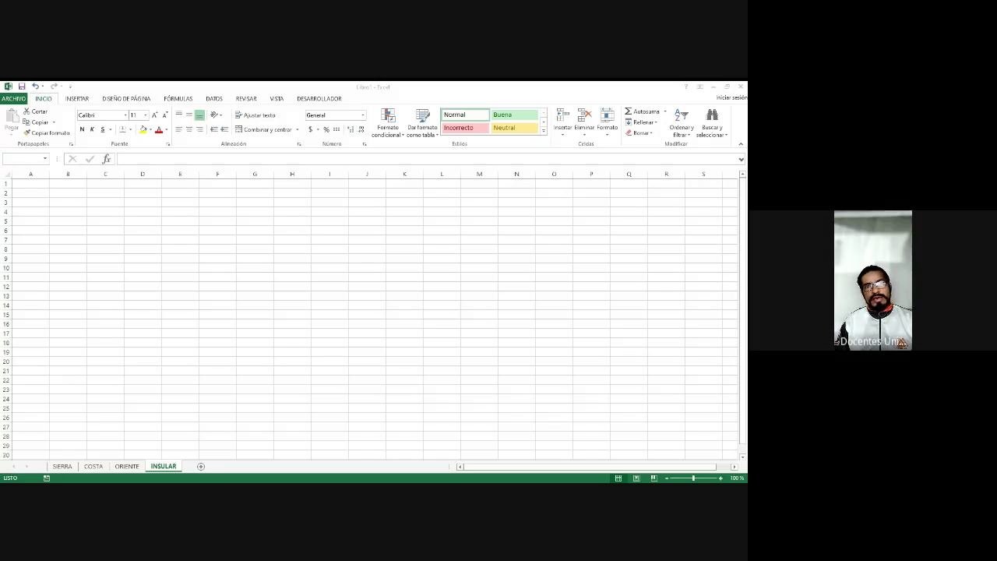
{"action": "left_click", "coordinate": [161, 479]}
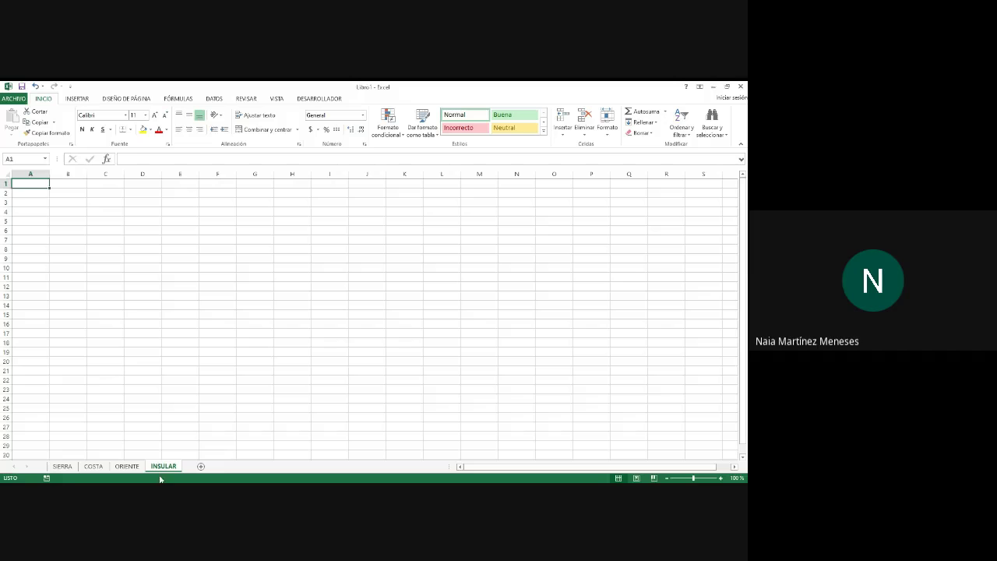
Set the SIERRA sheet's tab color to standard yellow and switch to the COSTA sheet.
{"action": "right_click", "coordinate": [63, 468]}
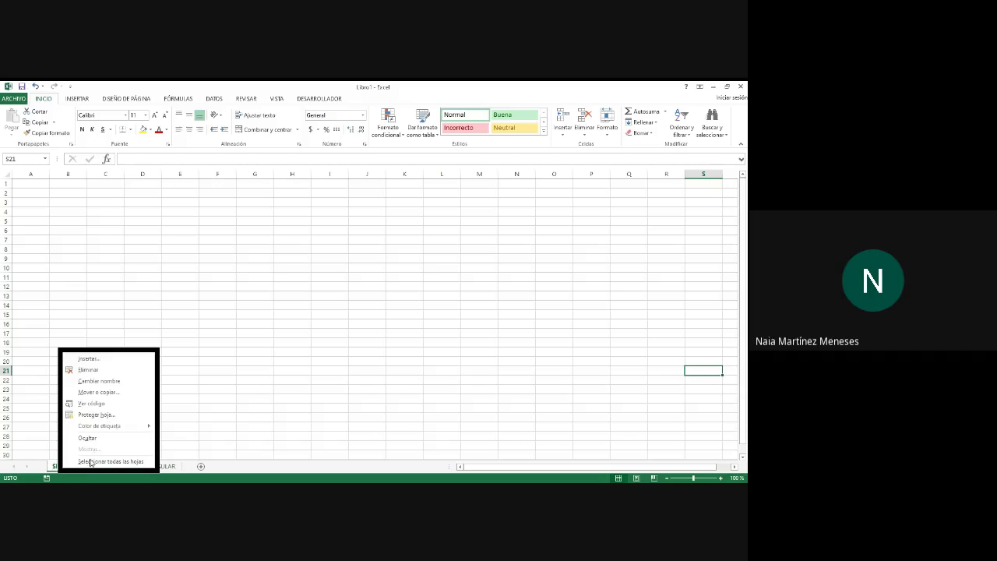
{"action": "left_click", "coordinate": [141, 432]}
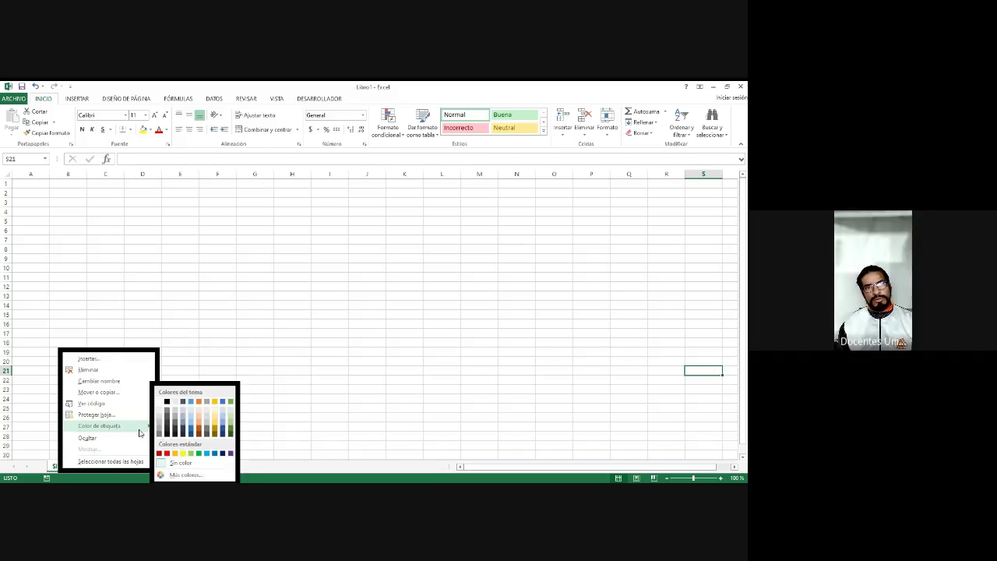
{"action": "left_click", "coordinate": [182, 454]}
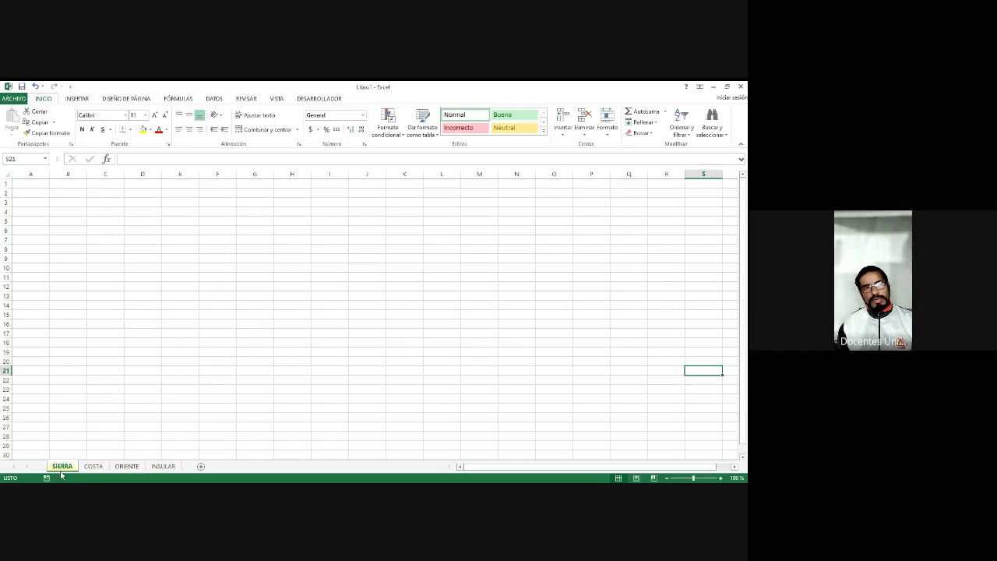
{"action": "left_click", "coordinate": [93, 466]}
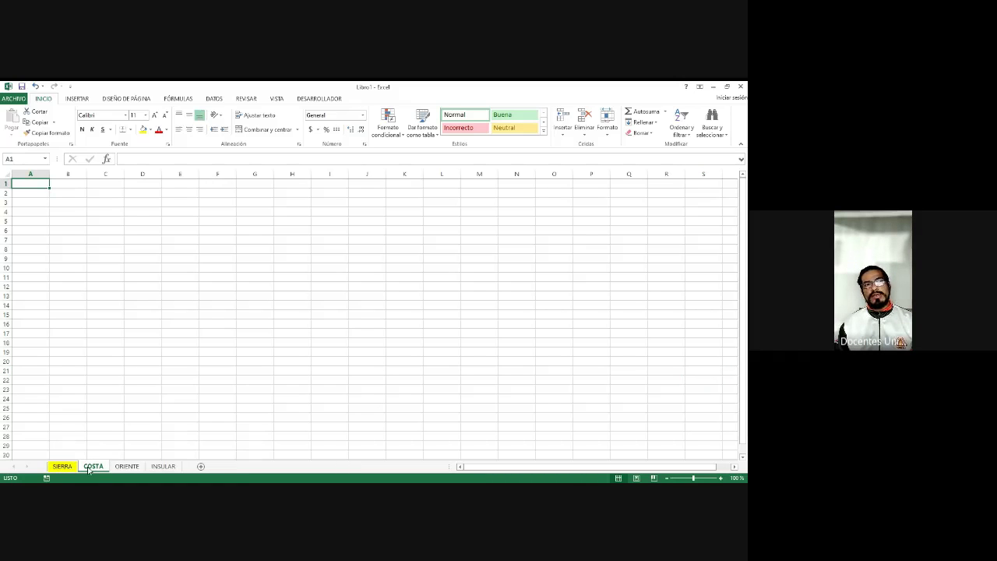
Set the COSTA sheet's tab color to standard green and the ORIENTE sheet's tab color to standard purple.
{"action": "right_click", "coordinate": [98, 468]}
{"action": "mouse_move", "coordinate": [154, 426]}
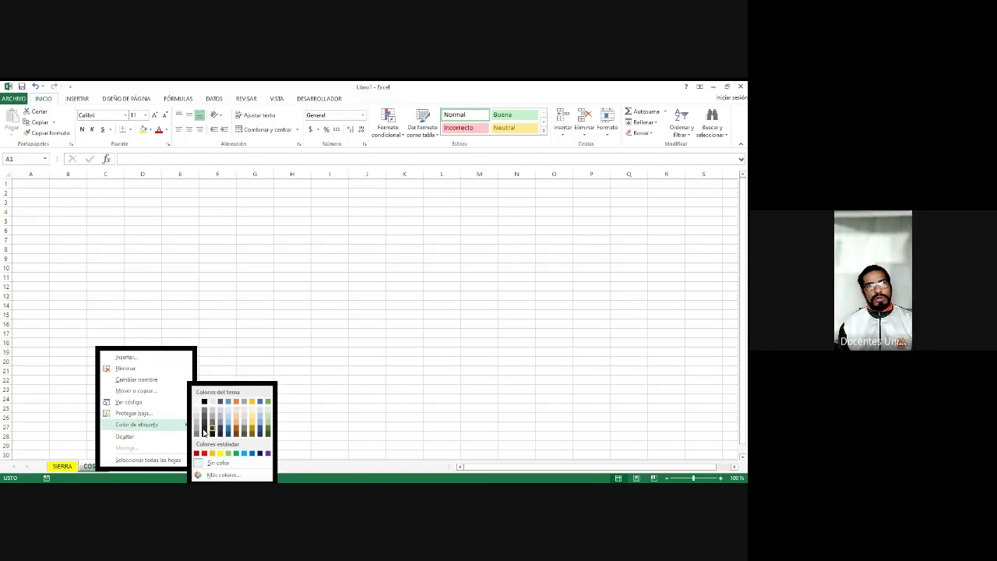
{"action": "left_click", "coordinate": [234, 458]}
{"action": "left_click", "coordinate": [127, 466]}
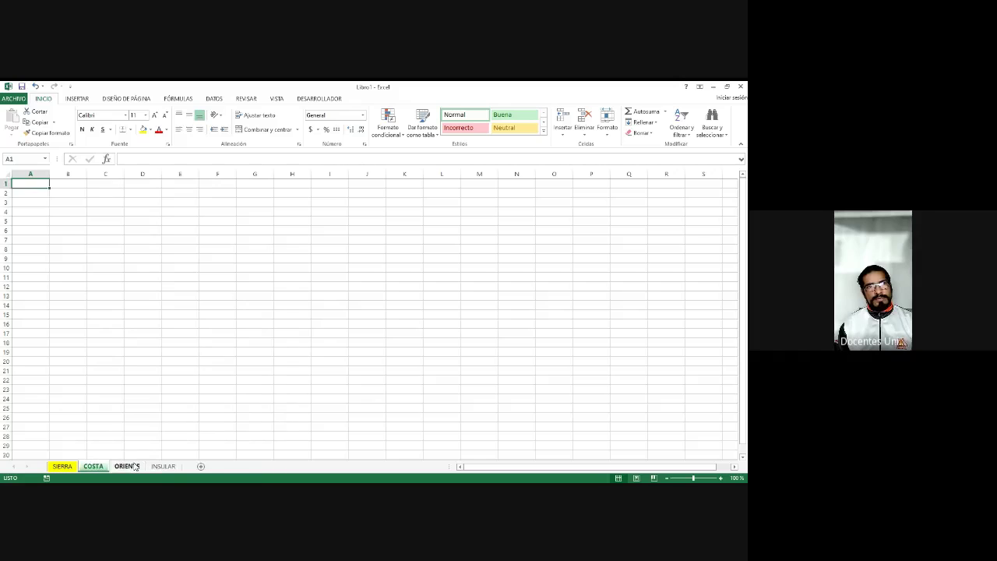
{"action": "right_click", "coordinate": [130, 465]}
{"action": "mouse_move", "coordinate": [210, 427]}
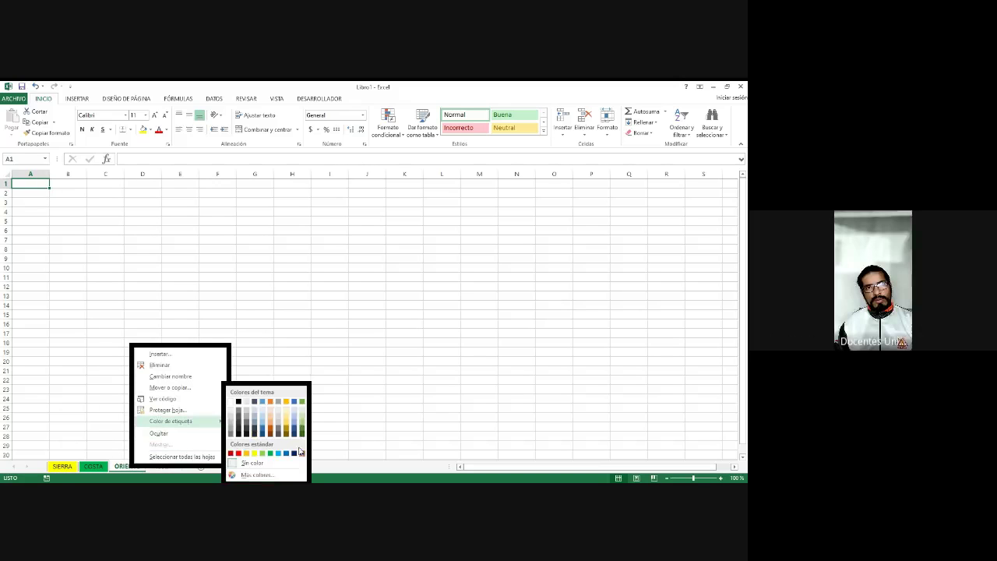
{"action": "left_click", "coordinate": [301, 453]}
Set the INSULAR sheet's tab color to light pink, chosen from the extended color palette.
{"action": "right_click", "coordinate": [165, 467]}
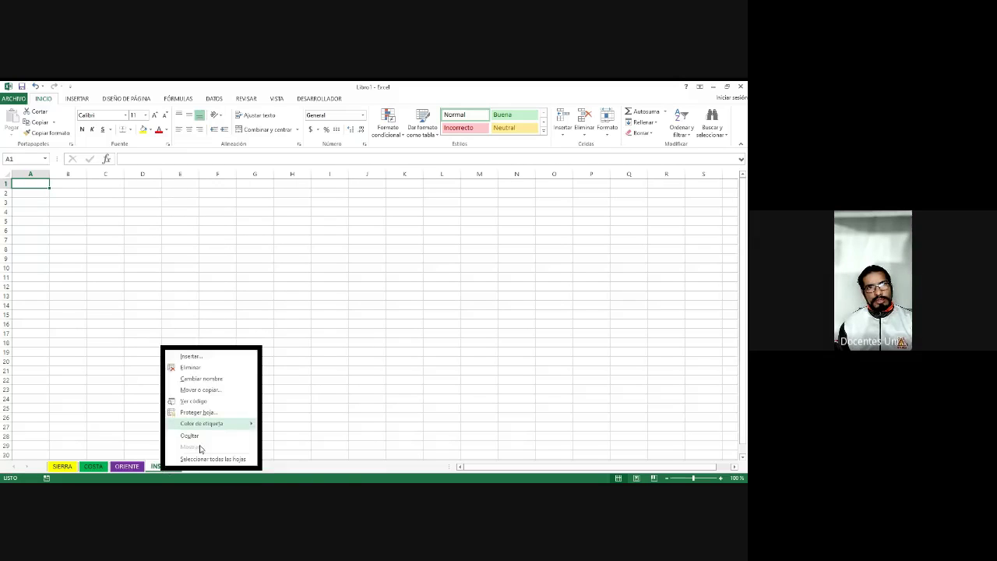
{"action": "mouse_move", "coordinate": [251, 427]}
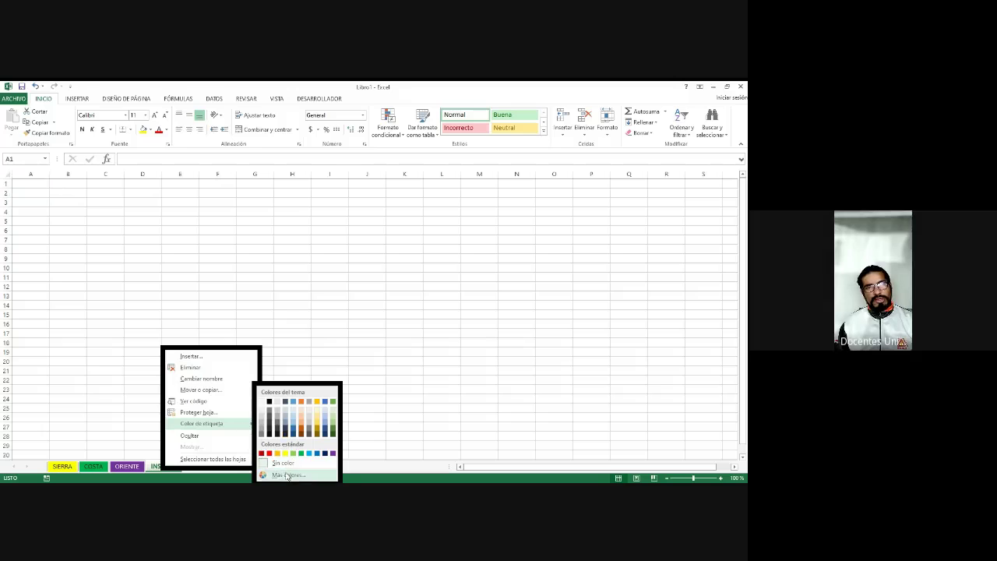
{"action": "left_click", "coordinate": [285, 474]}
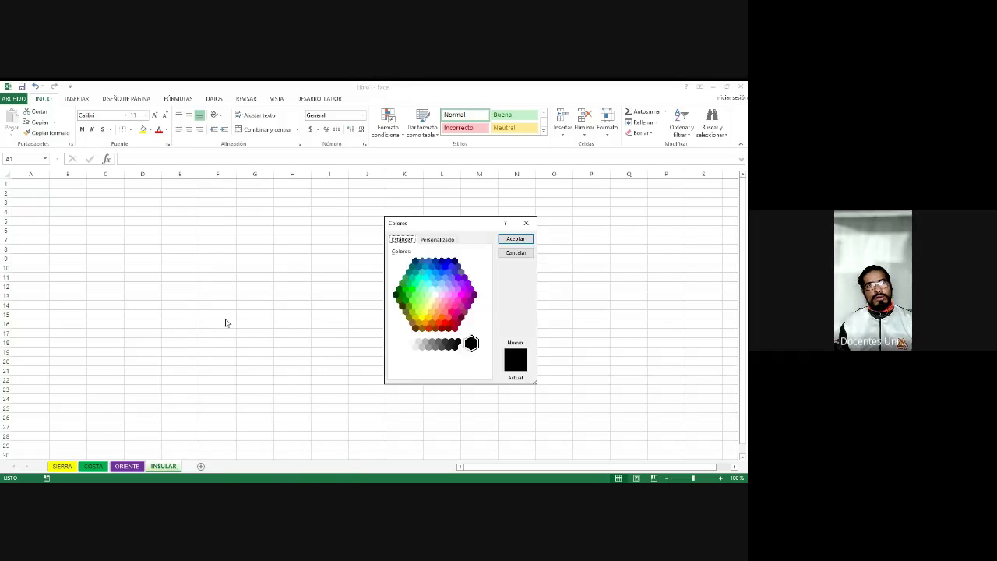
{"action": "left_click", "coordinate": [447, 298]}
{"action": "left_click", "coordinate": [503, 240]}
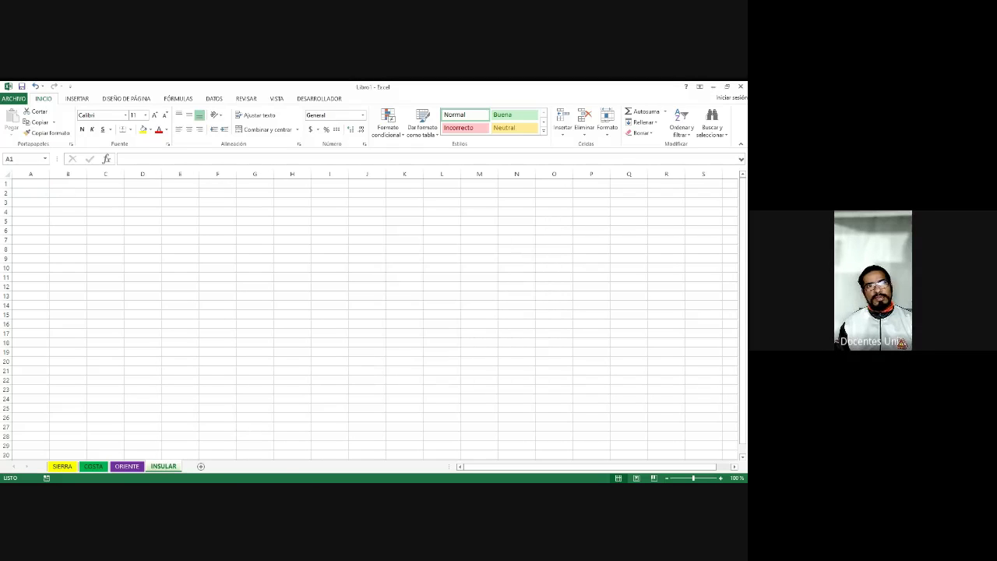
View the ORIENTE, COSTA, SIERRA and INSULAR sheets one after another to check their tab colors.
{"action": "left_click", "coordinate": [127, 466]}
{"action": "left_click", "coordinate": [93, 466]}
{"action": "left_click", "coordinate": [65, 467]}
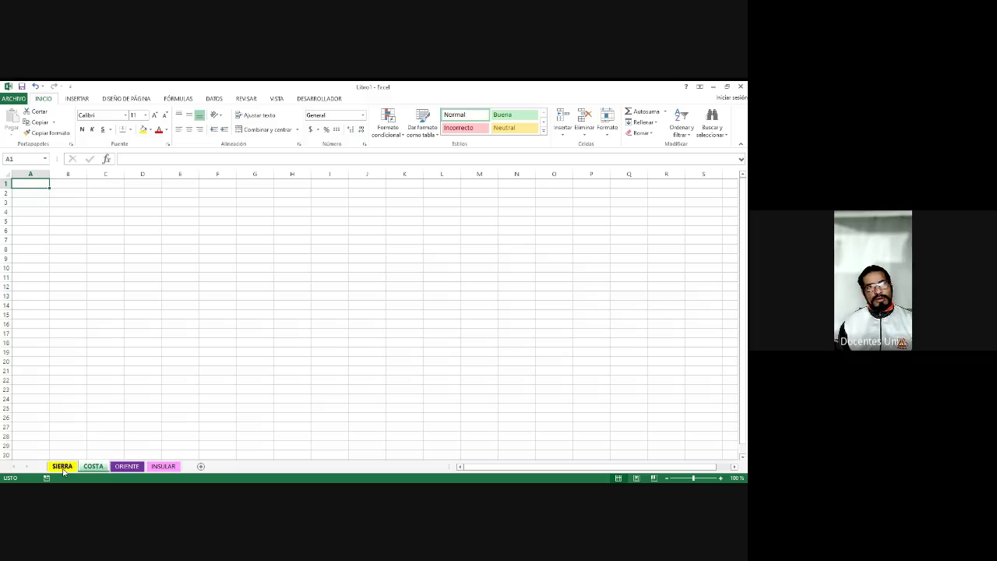
{"action": "left_click", "coordinate": [94, 467]}
{"action": "left_click", "coordinate": [128, 467]}
{"action": "left_click", "coordinate": [159, 467]}
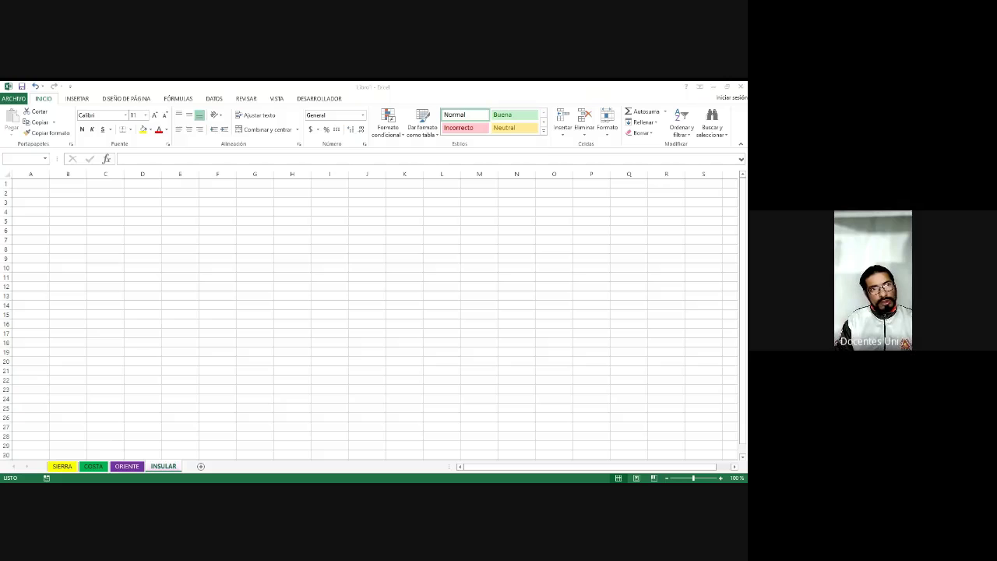
{"action": "left_click", "coordinate": [156, 476]}
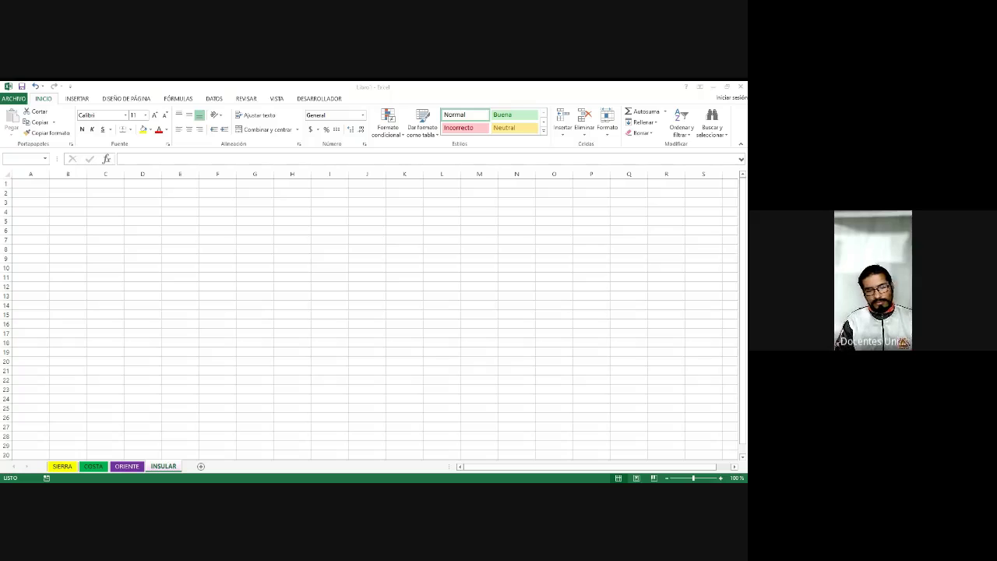
{"action": "type", "text": "="}
{"action": "key", "text": "Escape"}
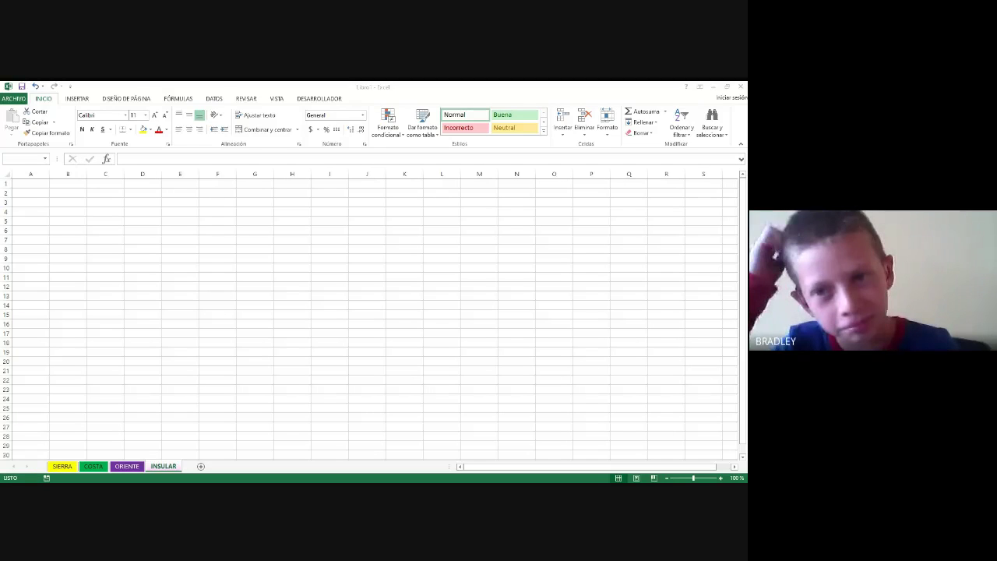
{"action": "left_click", "coordinate": [38, 467]}
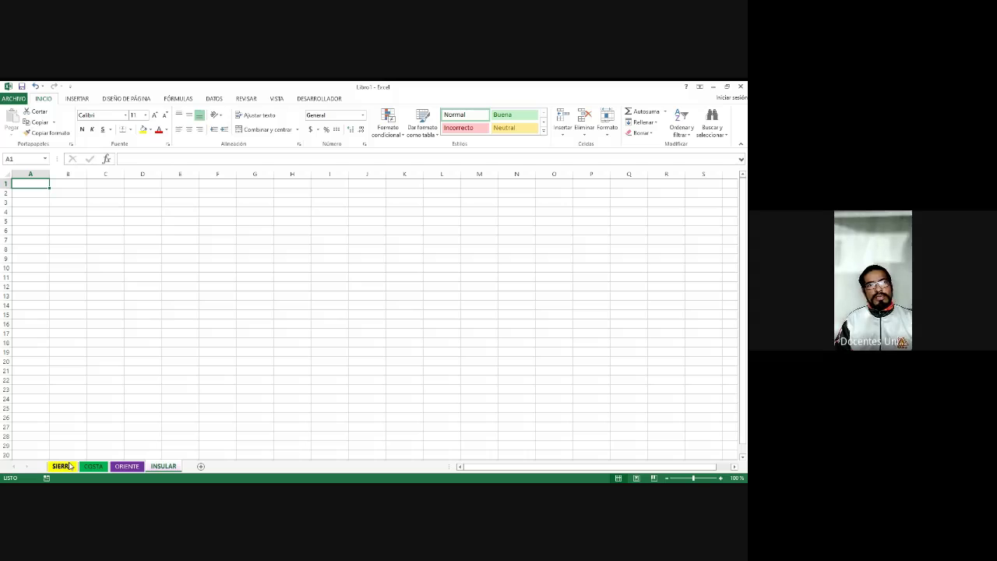
{"action": "left_click", "coordinate": [127, 466]}
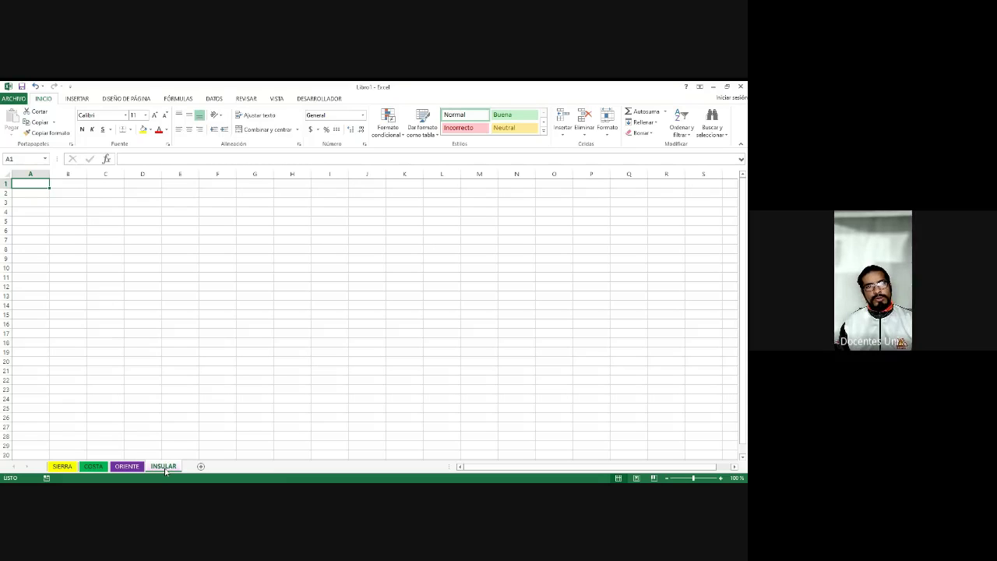
Move the INSULAR sheet to the start of the tab order, ahead of SIERRA.
{"action": "left_click_drag", "start_coordinate": [165, 470], "coordinate": [60, 471]}
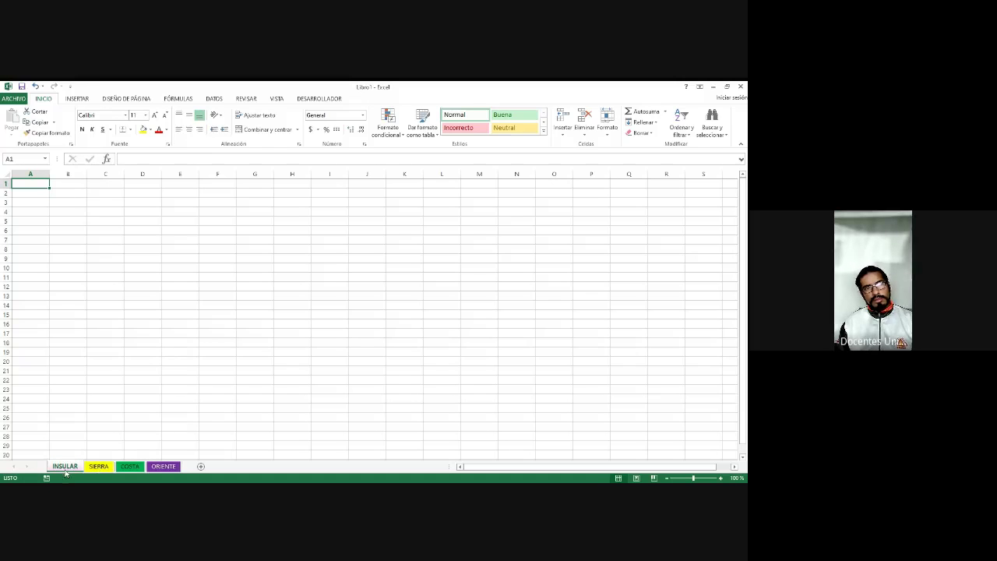
{"action": "left_click", "coordinate": [127, 466]}
{"action": "left_click_drag", "start_coordinate": [106, 462], "coordinate": [103, 463]}
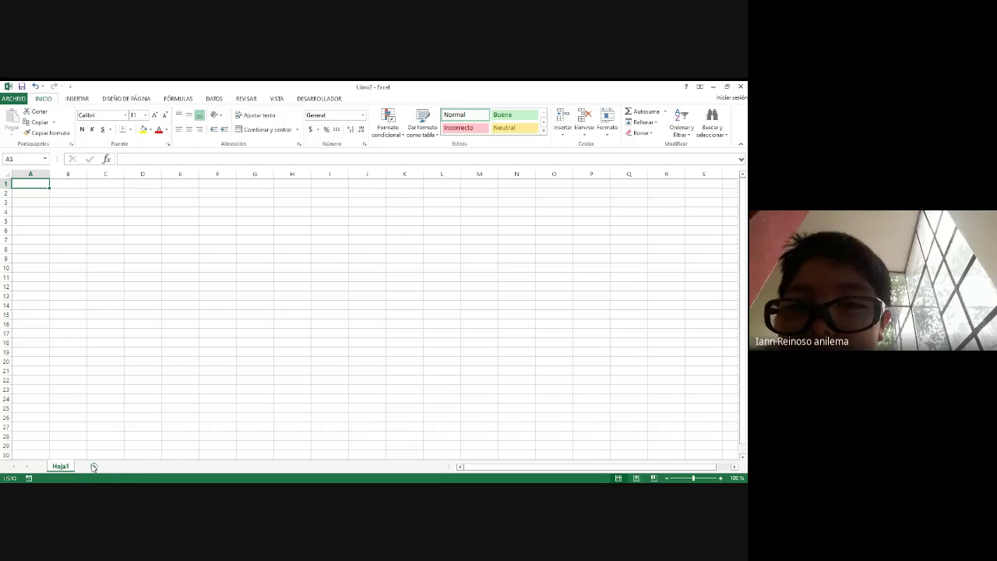
Add three more worksheets after Hoja1 in the new workbook Libro2.
{"action": "left_click", "coordinate": [93, 467]}
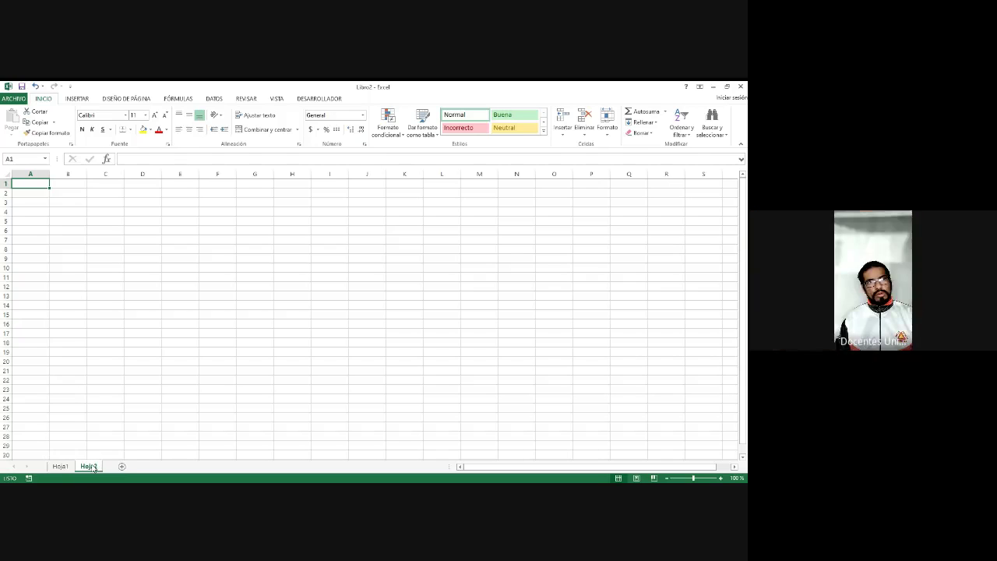
{"action": "left_click", "coordinate": [148, 467]}
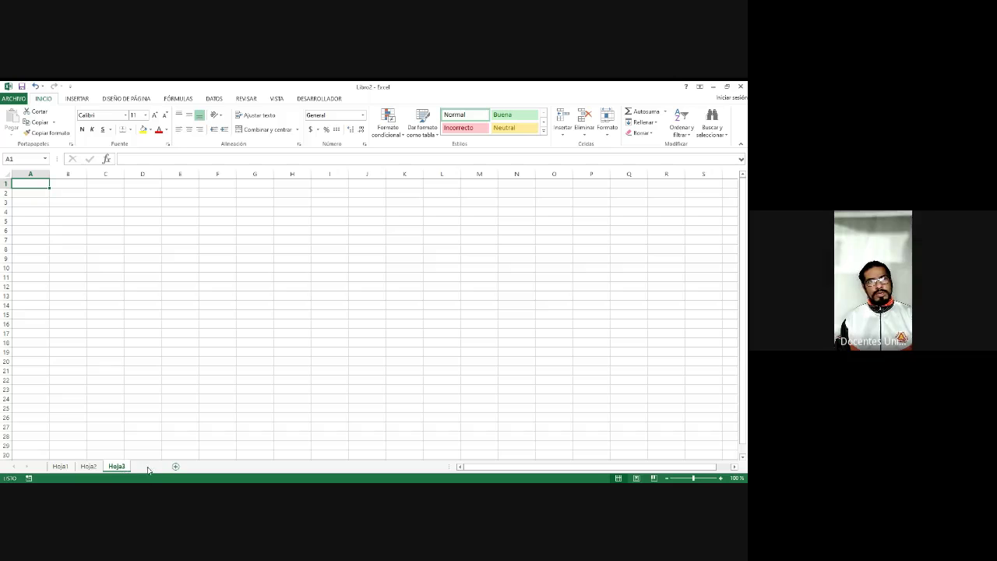
{"action": "left_click", "coordinate": [174, 466]}
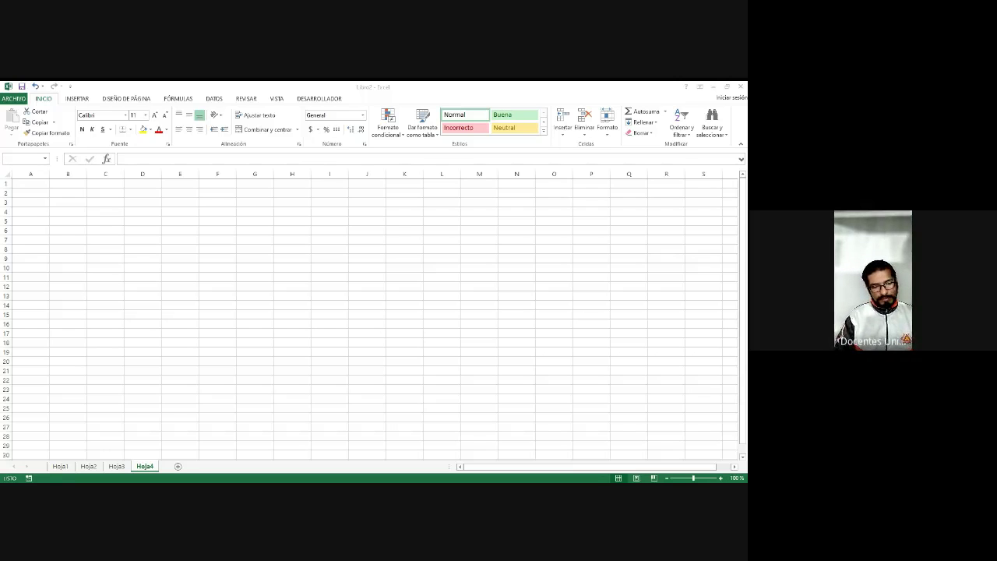
{"action": "key", "text": "Escape"}
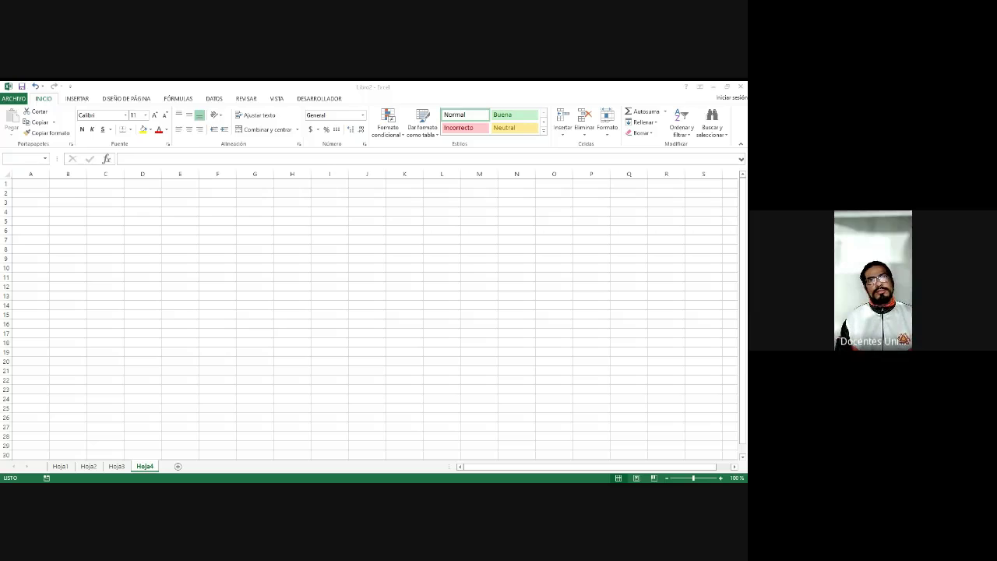
{"action": "key", "text": "alt+Tab"}
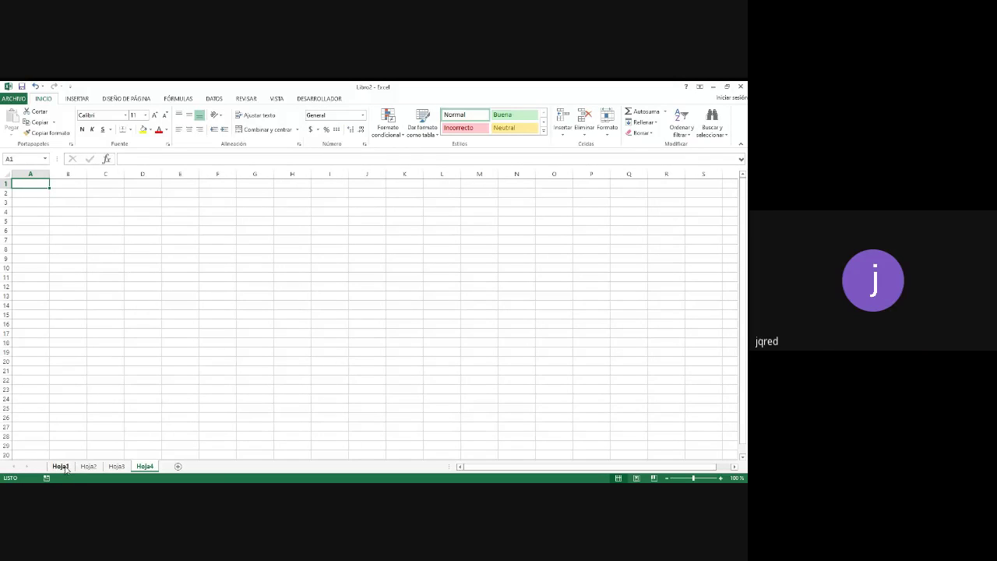
Rename the worksheet Hoja1 as SALVAJES.
{"action": "right_click", "coordinate": [57, 468]}
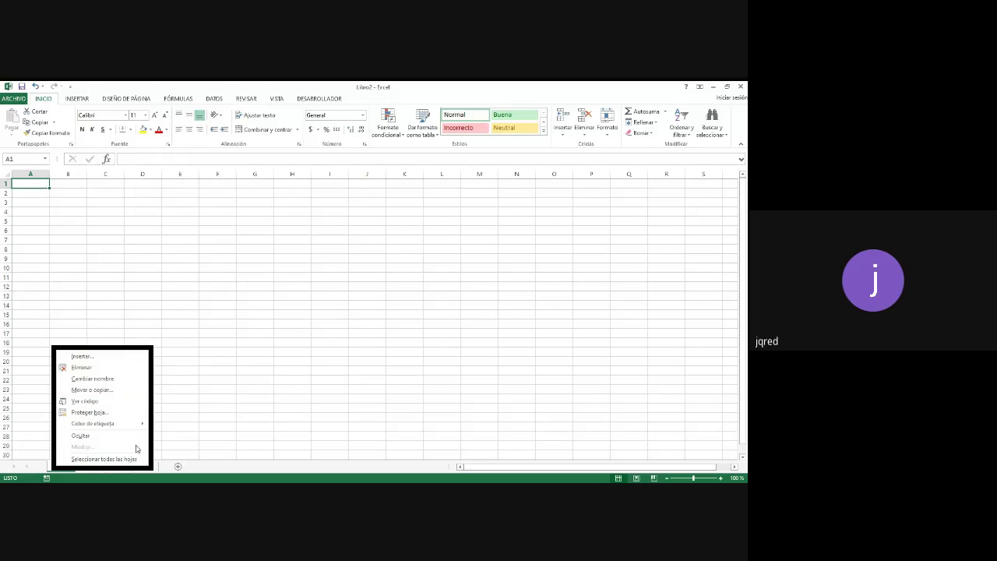
{"action": "left_click", "coordinate": [116, 381]}
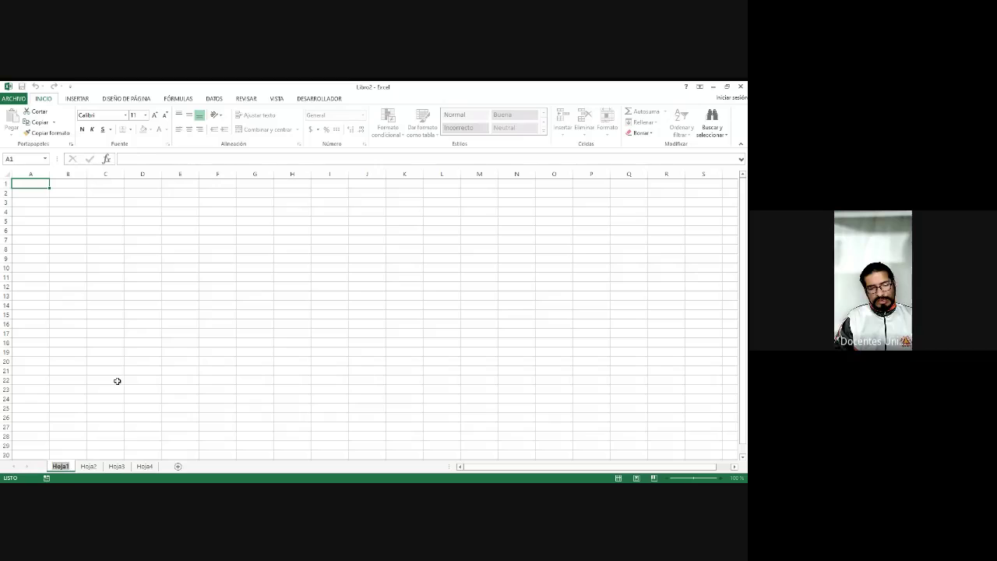
{"action": "type", "text": "SALVAJES"}
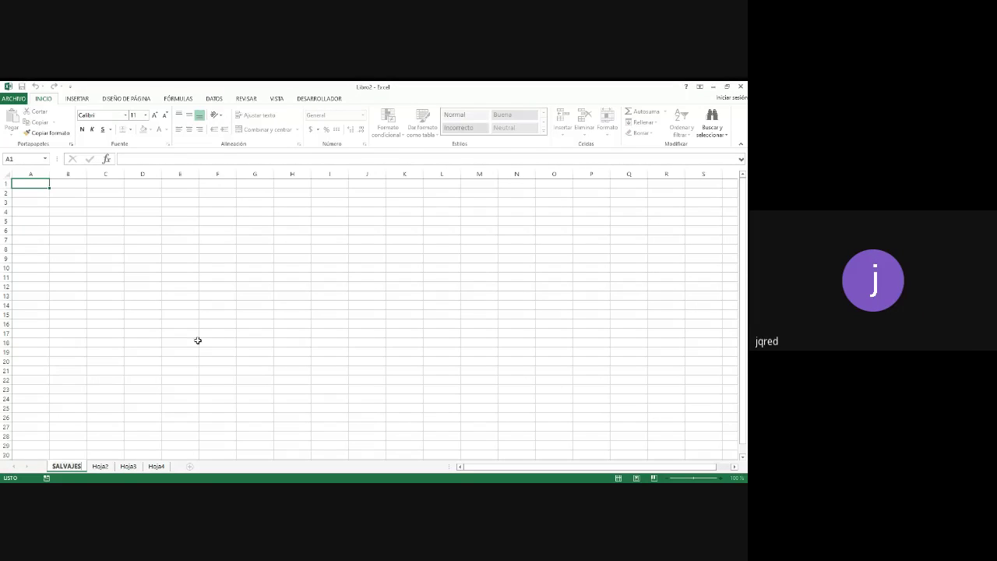
Rename the worksheet Hoja2 as DOMÉSTICOS.
{"action": "right_click", "coordinate": [101, 466]}
{"action": "left_click", "coordinate": [140, 382]}
{"action": "type", "text": "D"}
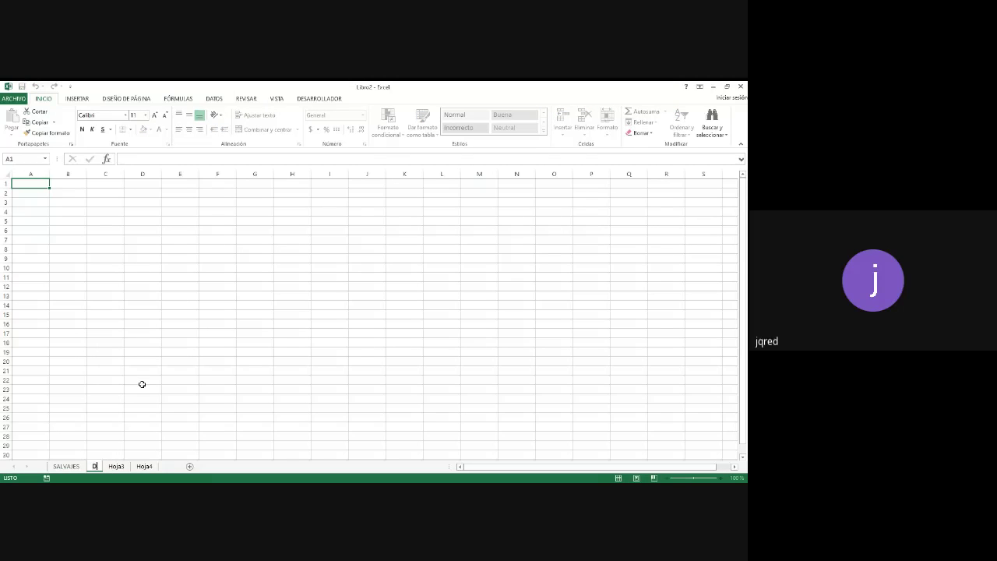
{"action": "type", "text": "OMÉSTIC"}
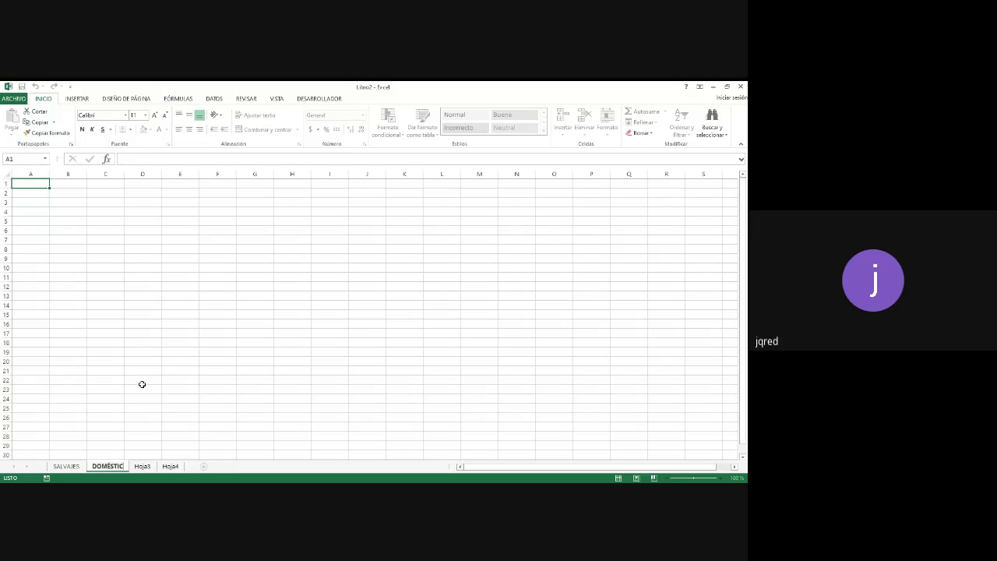
{"action": "type", "text": "OS"}
{"action": "key", "text": "Return"}
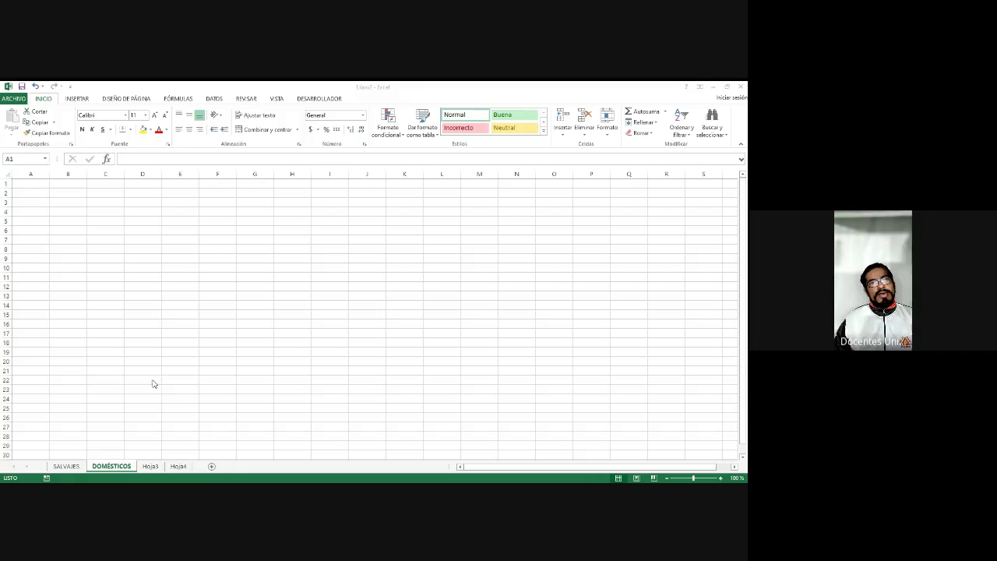
Rename the worksheet Hoja3 as REPTILES.
{"action": "left_click", "coordinate": [151, 466]}
{"action": "right_click", "coordinate": [152, 466]}
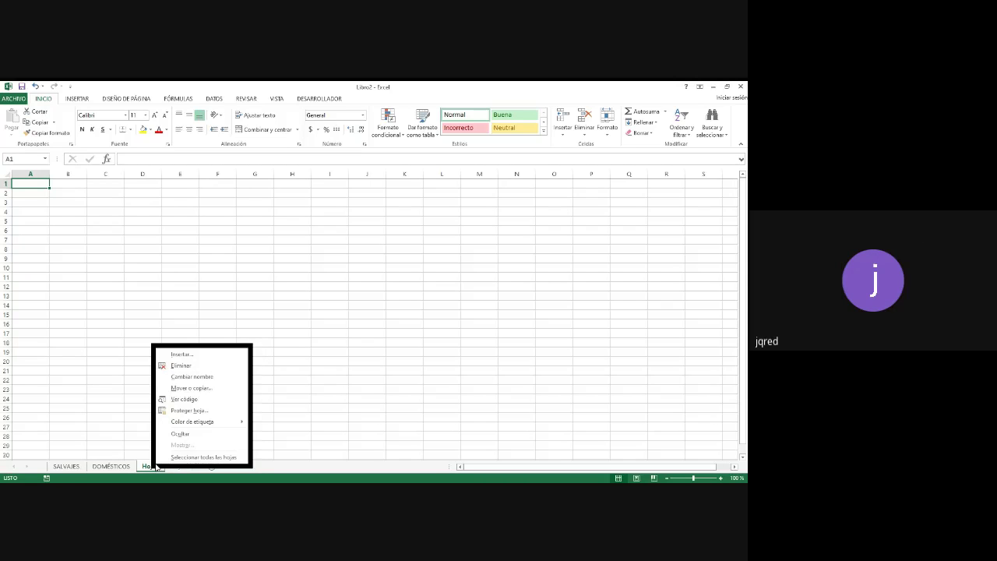
{"action": "left_click", "coordinate": [193, 377]}
{"action": "type", "text": "R"}
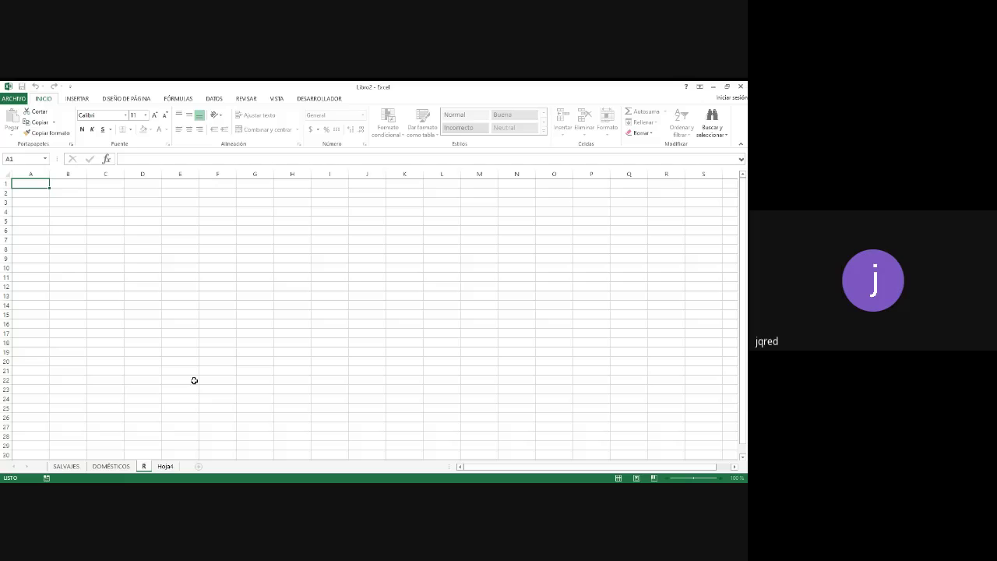
{"action": "type", "text": "EPTILES"}
{"action": "left_click", "coordinate": [193, 415]}
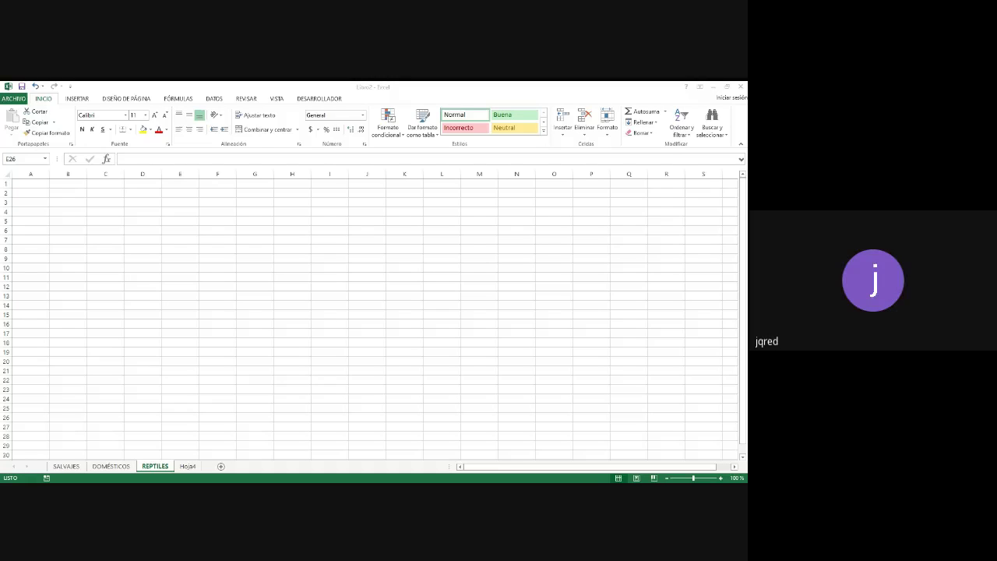
{"action": "key", "text": "alt+Tab"}
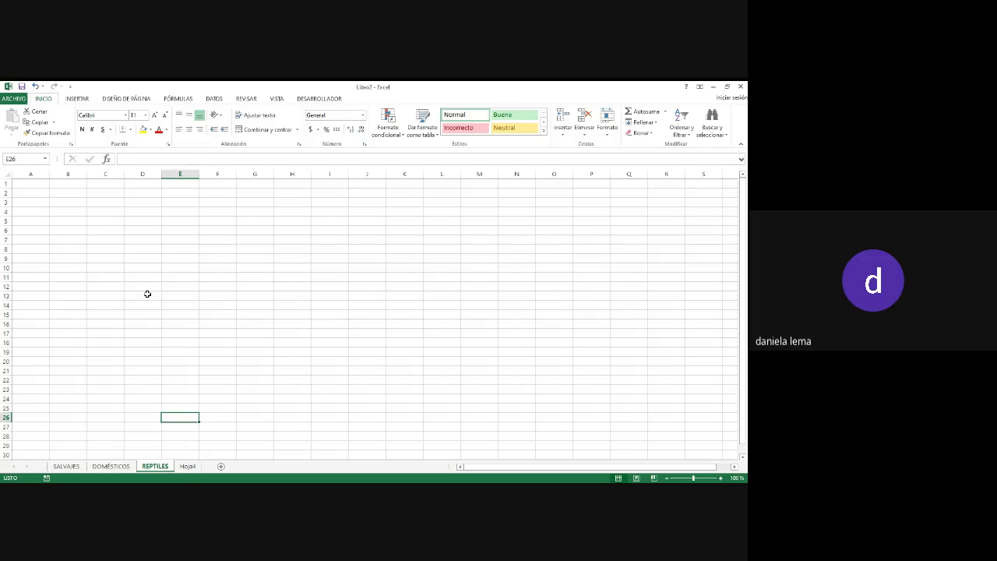
Rename the worksheet Hoja4 as MAMIFEROS.
{"action": "right_click", "coordinate": [189, 470]}
{"action": "left_click", "coordinate": [220, 382]}
{"action": "type", "text": "MAM"}
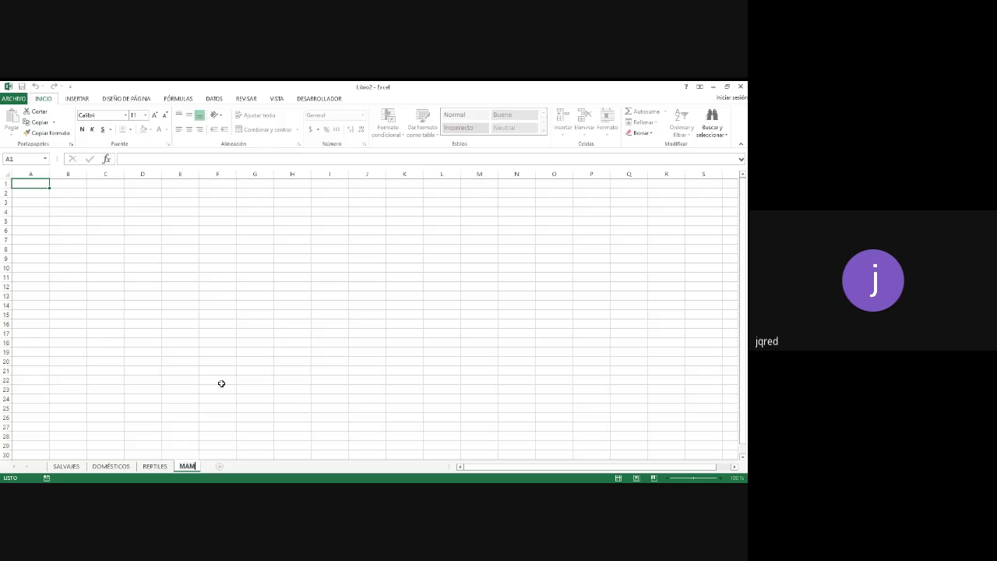
{"action": "type", "text": "Í"}
{"action": "key", "text": "Return"}
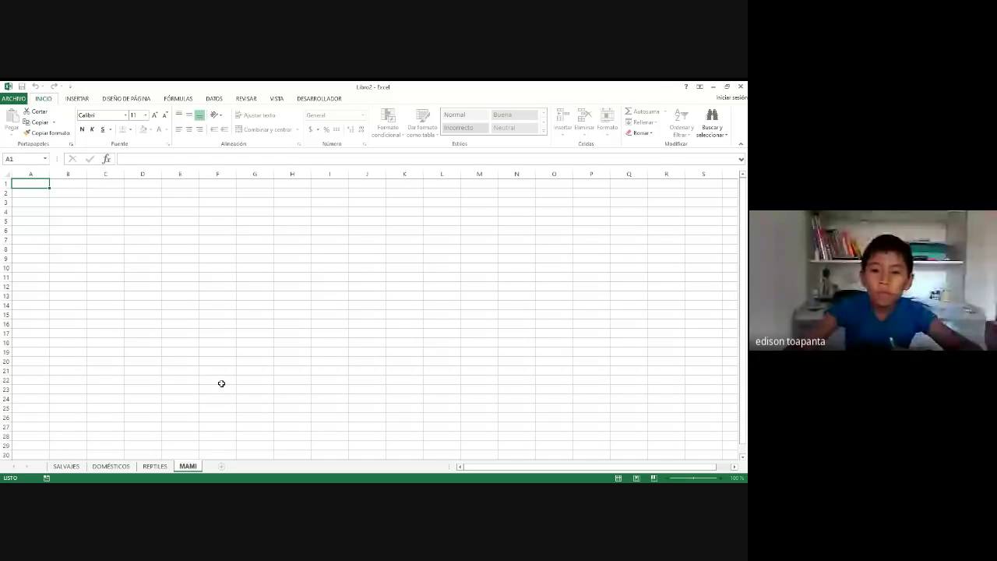
{"action": "type", "text": "FEROS"}
{"action": "key", "text": "Return"}
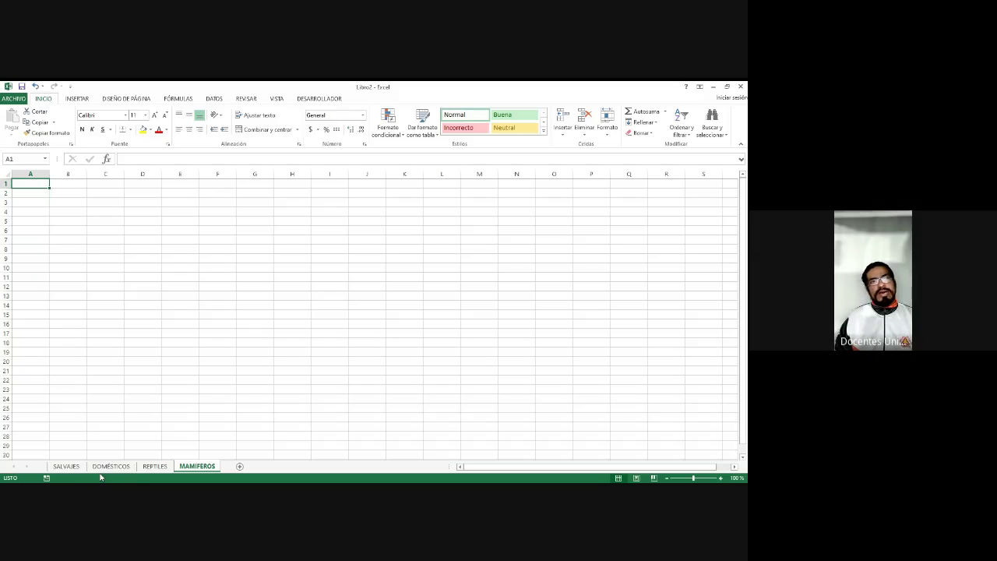
Delete the MAMIFEROS worksheet from the workbook.
{"action": "right_click", "coordinate": [204, 470]}
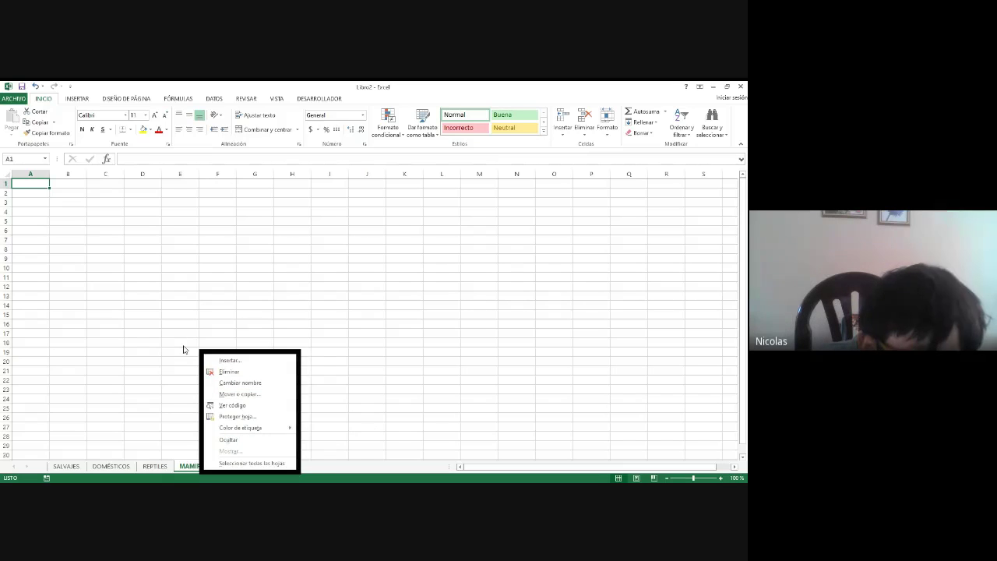
{"action": "left_click", "coordinate": [243, 372]}
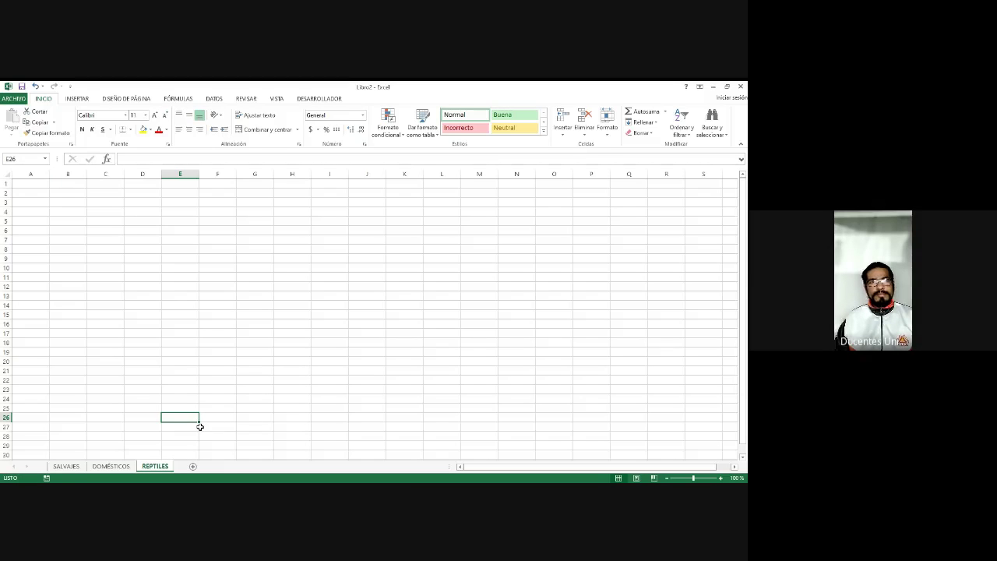
Delete the REPTILES worksheet from the workbook.
{"action": "right_click", "coordinate": [154, 468]}
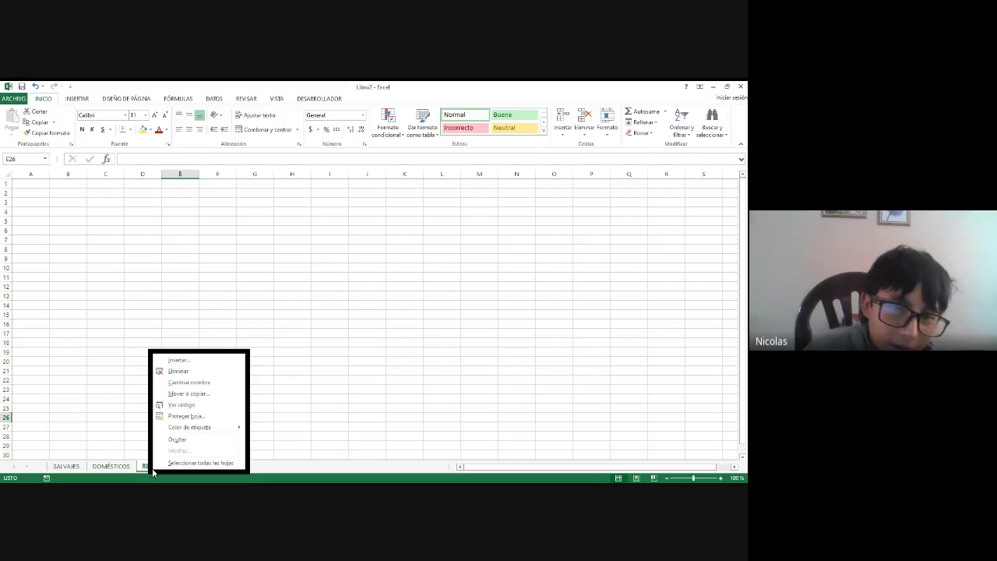
{"action": "left_click", "coordinate": [197, 375]}
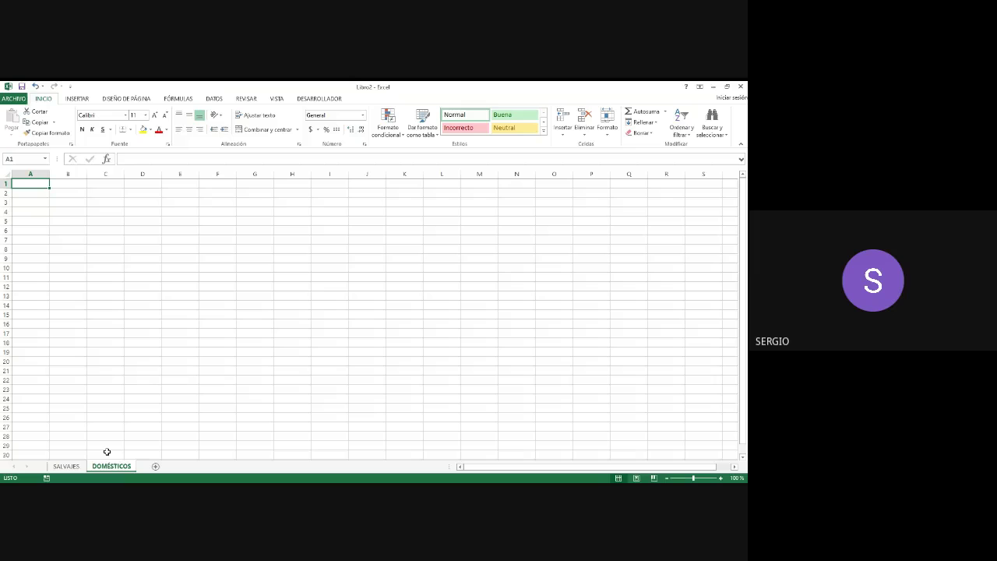
Move the DOMÉSTICOS worksheet in front of the SALVAJES worksheet.
{"action": "right_click", "coordinate": [118, 467]}
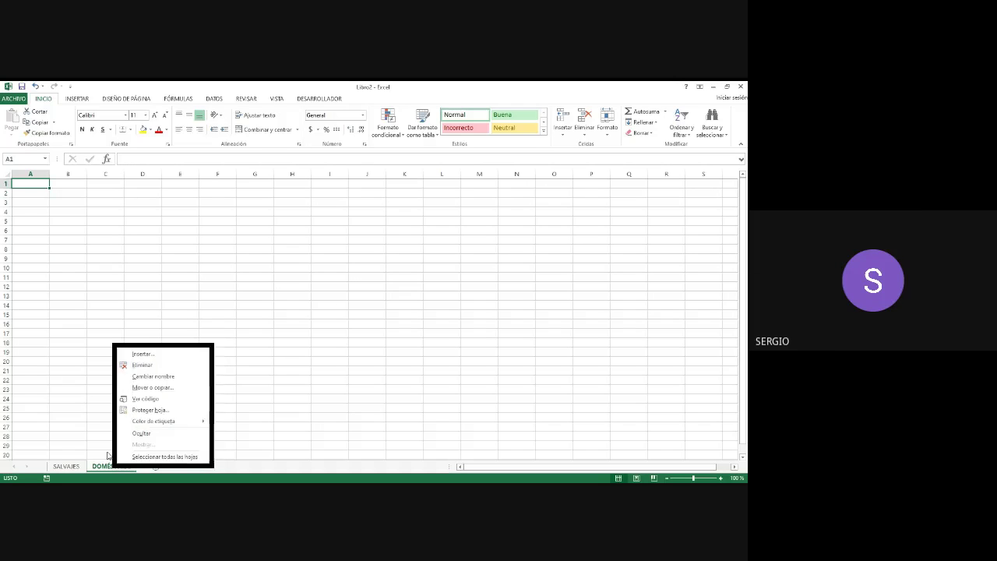
{"action": "left_click", "coordinate": [106, 452]}
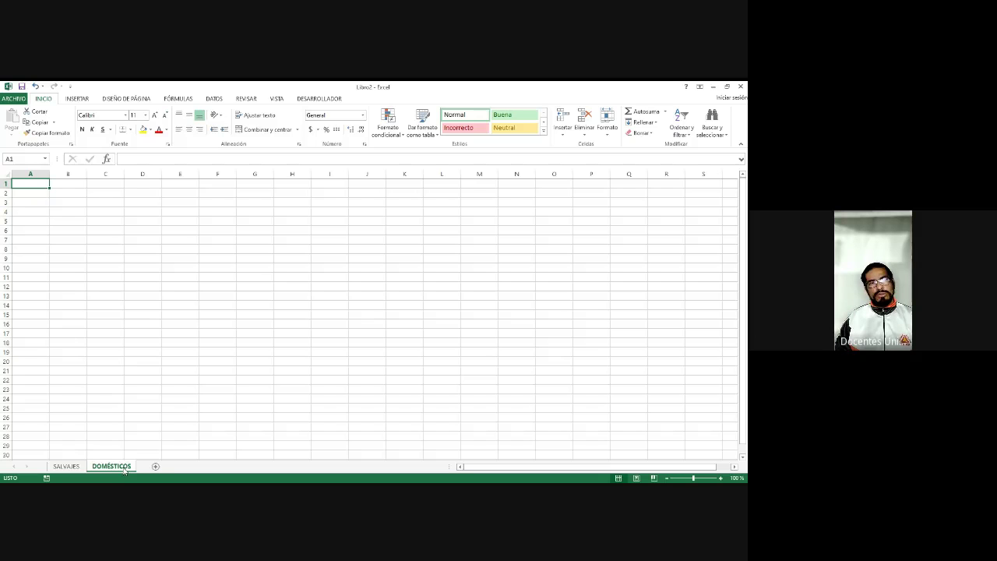
{"action": "left_click_drag", "start_coordinate": [124, 470], "coordinate": [125, 468]}
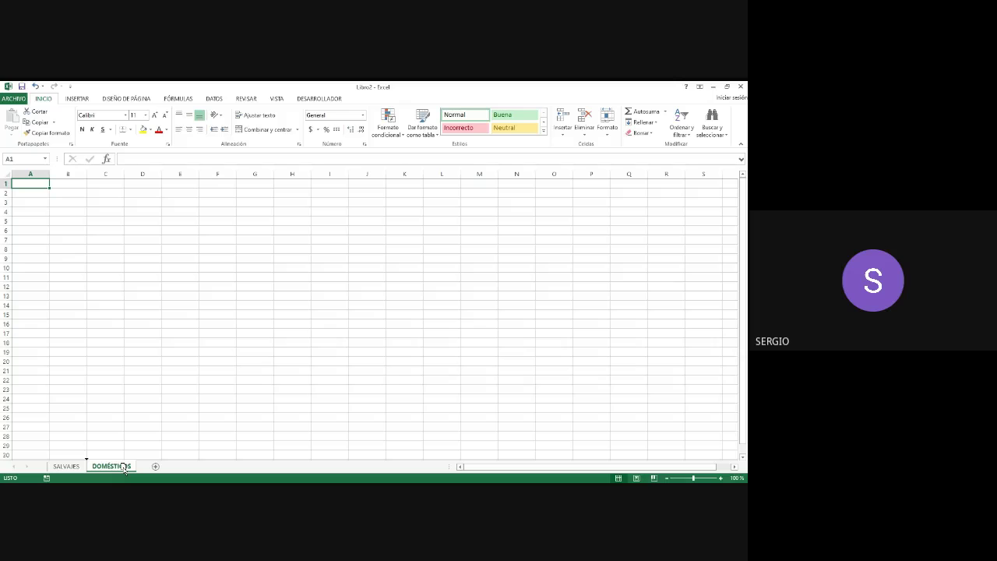
{"action": "left_click_drag", "start_coordinate": [124, 468], "coordinate": [50, 465]}
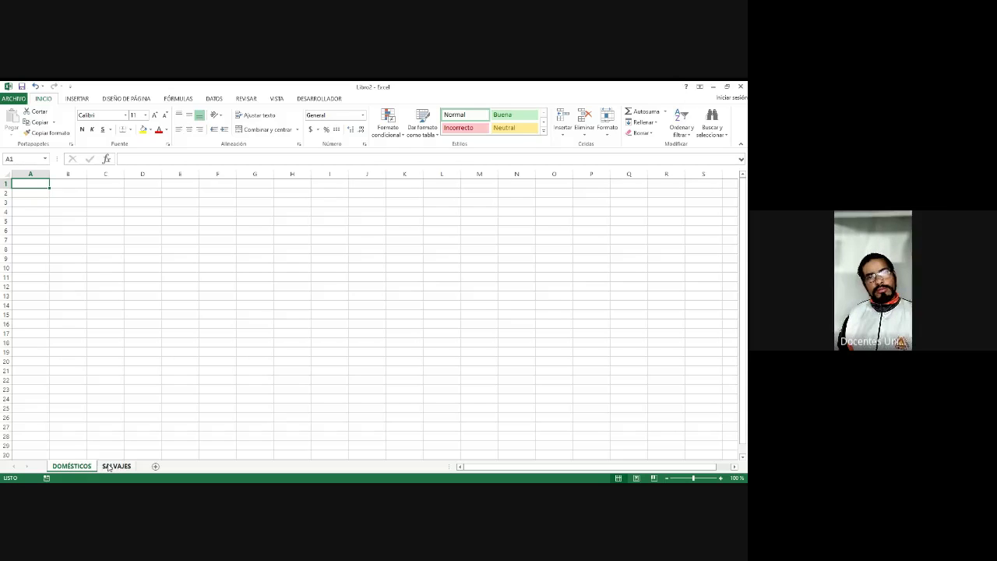
Color the DOMÉSTICOS sheet tab with the standard green.
{"action": "right_click", "coordinate": [62, 469]}
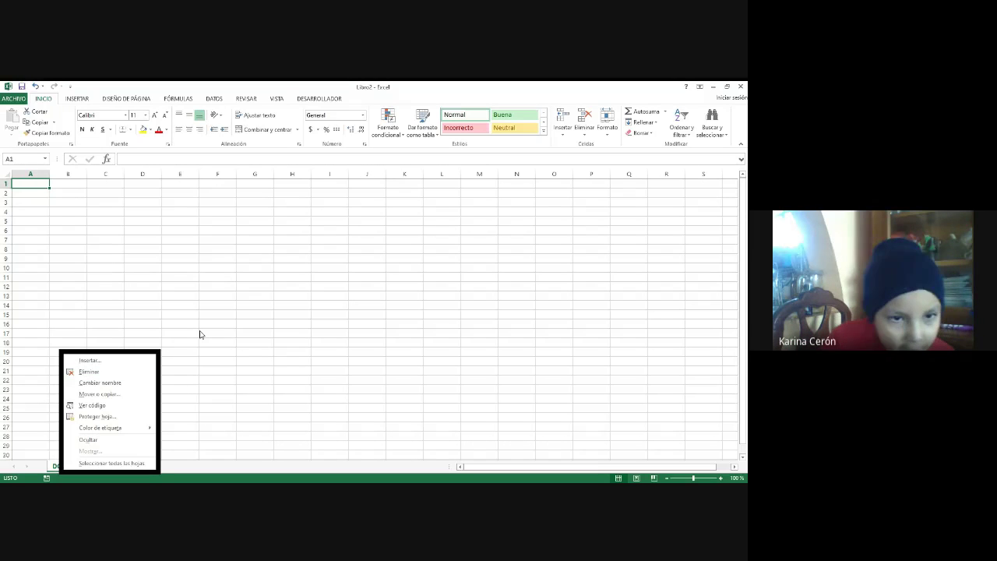
{"action": "mouse_move", "coordinate": [150, 430]}
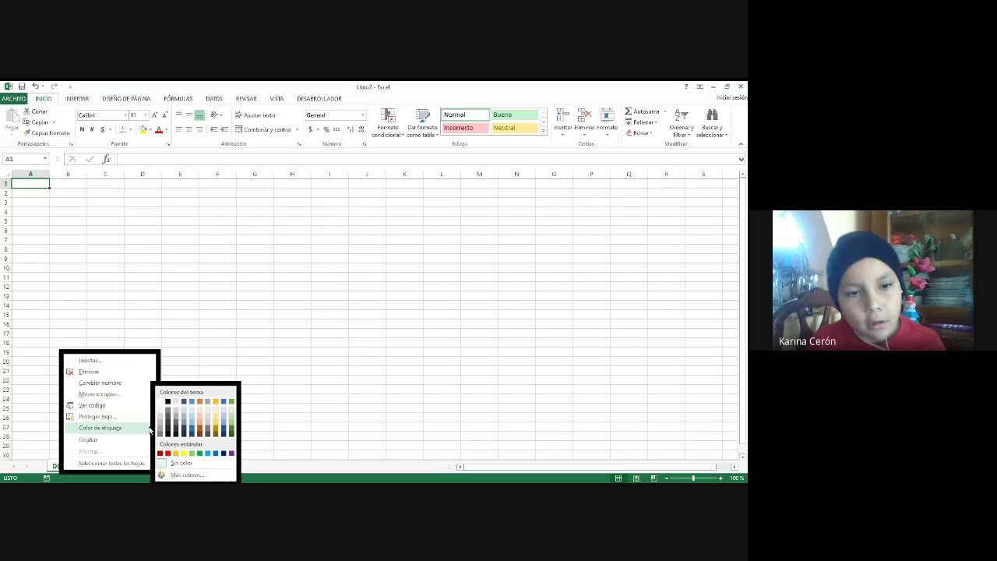
{"action": "left_click", "coordinate": [200, 452]}
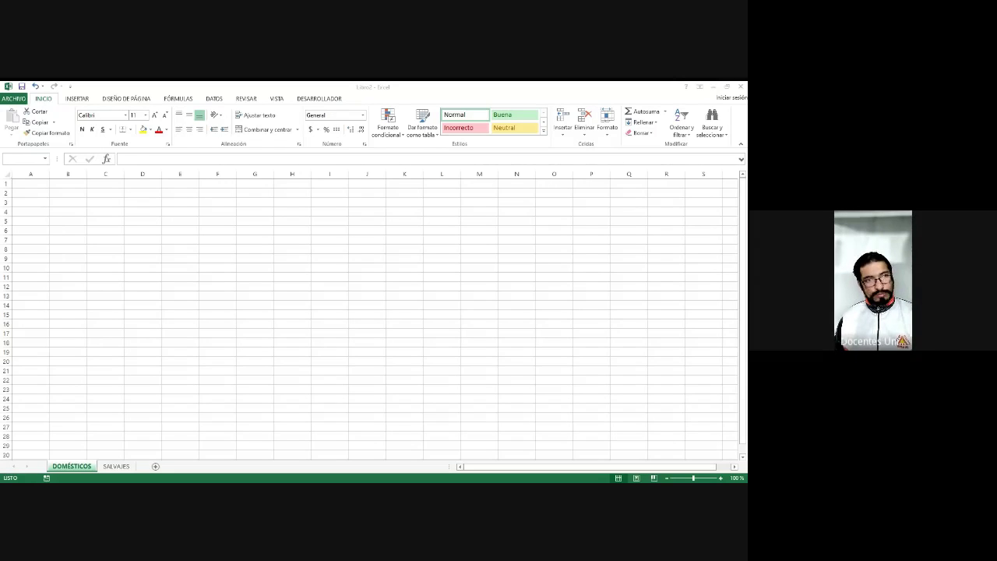
{"action": "key", "text": "alt+Tab"}
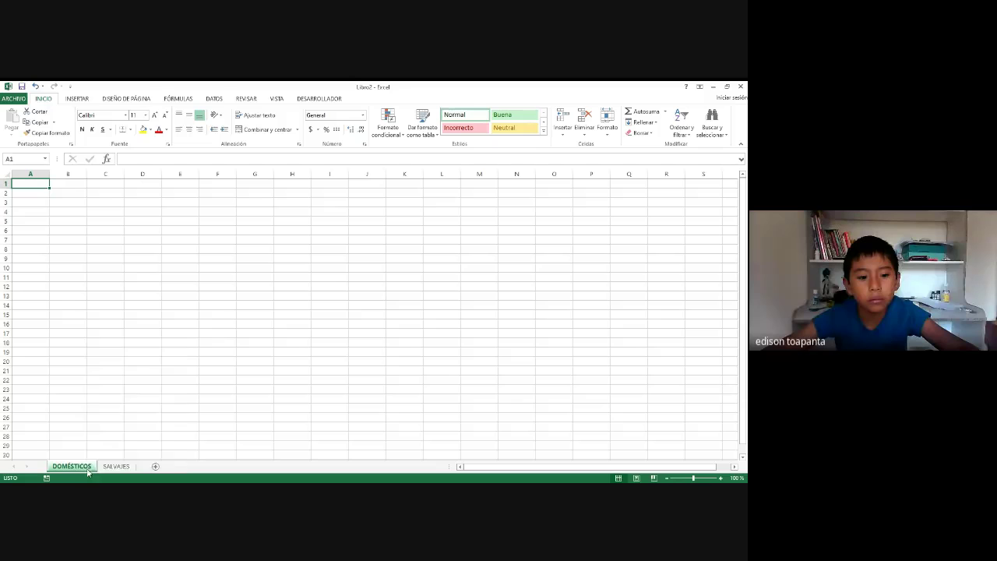
Rename the worksheet DOMÉSTICOS as ANIMALES DOMÉSTICOS.
{"action": "right_click", "coordinate": [87, 469]}
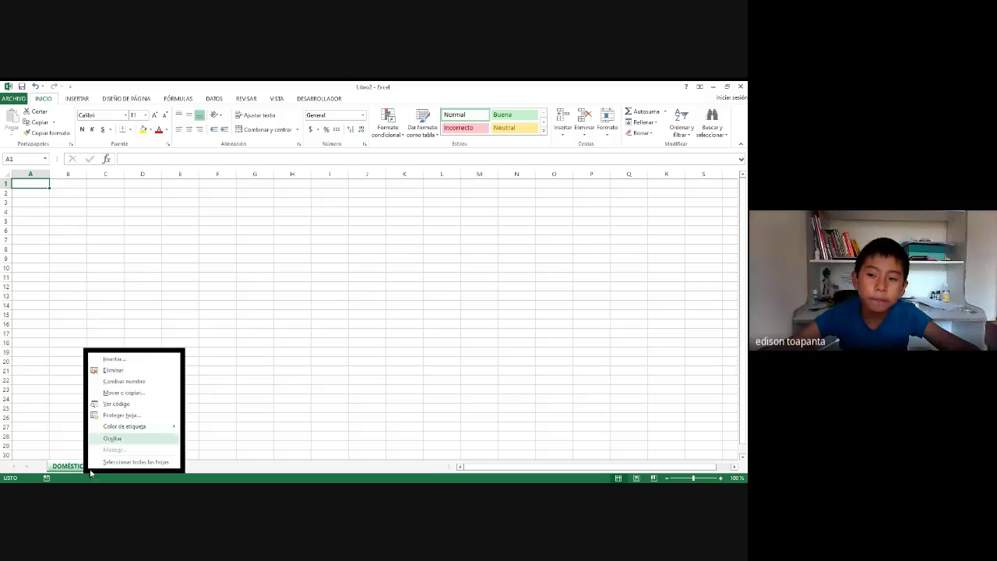
{"action": "left_click", "coordinate": [123, 382]}
{"action": "type", "text": "ANIMALES"}
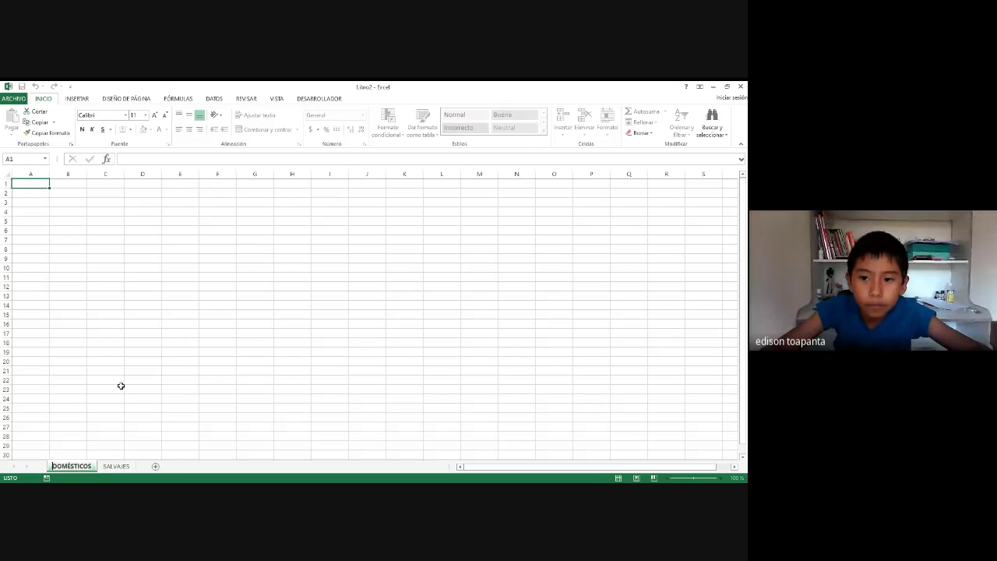
{"action": "key", "text": "BackSpace"}
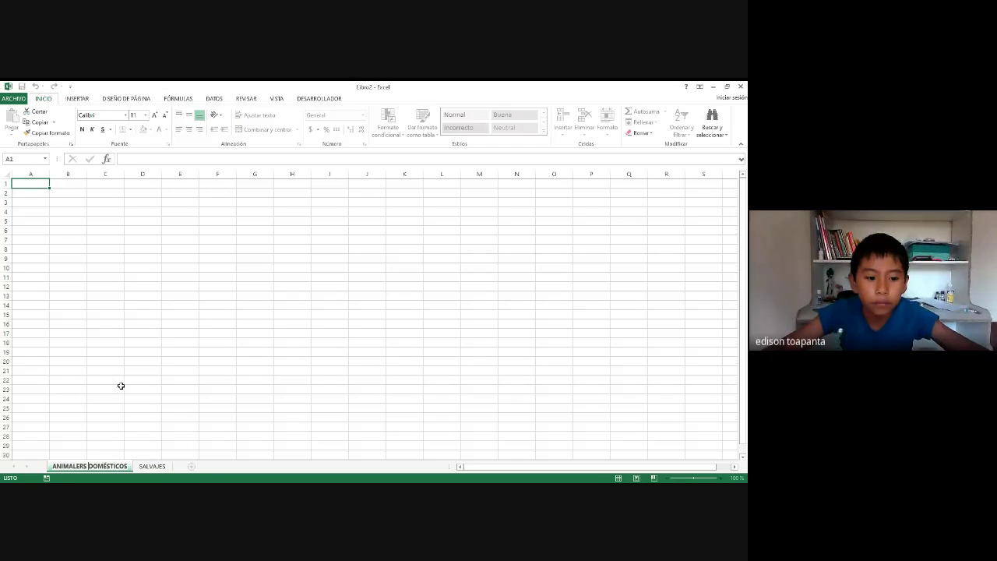
{"action": "type", "text": "S"}
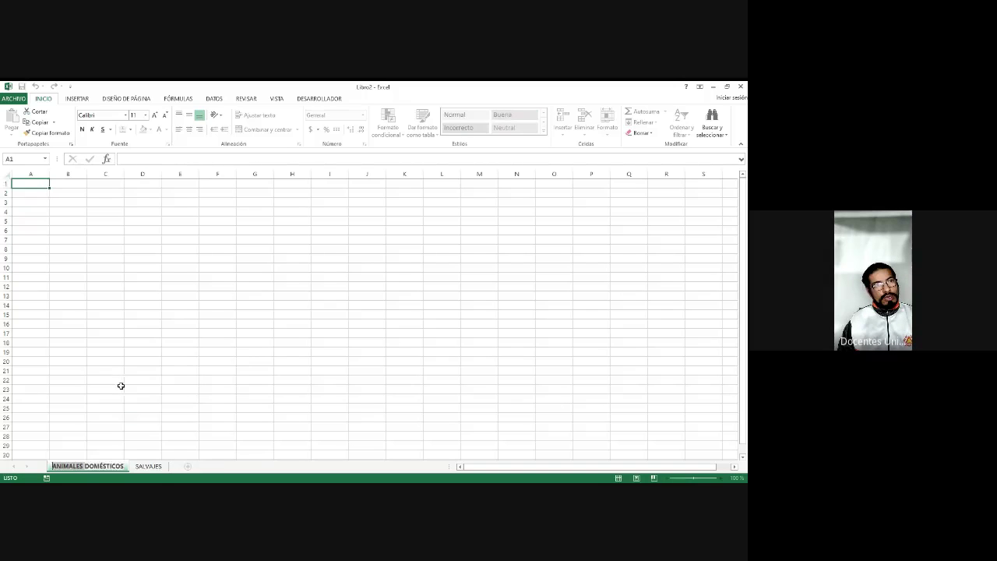
Rename the worksheet SALVAJES as ANIMALES SALVAJES.
{"action": "right_click", "coordinate": [156, 466]}
{"action": "left_click", "coordinate": [197, 375]}
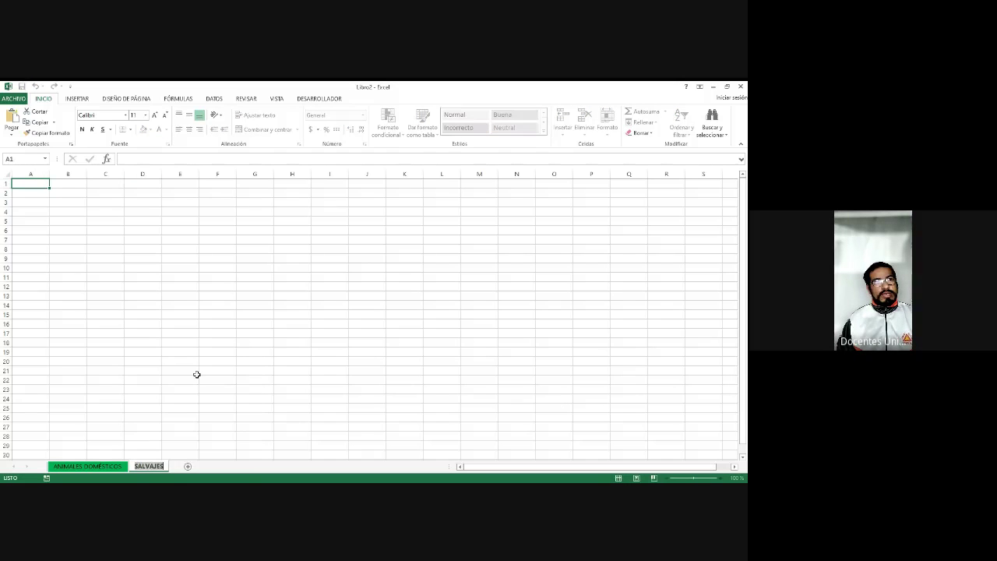
{"action": "key", "text": "Home"}
{"action": "type", "text": "ANIMALES"}
{"action": "key", "text": "Return"}
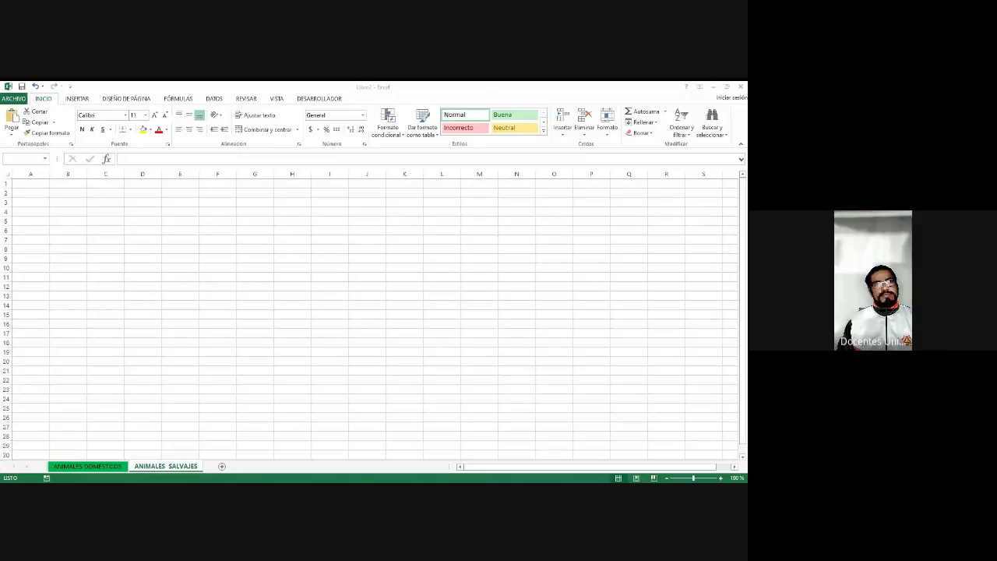
Delete the ANIMALES SALVAJES worksheet from the workbook.
{"action": "right_click", "coordinate": [161, 468]}
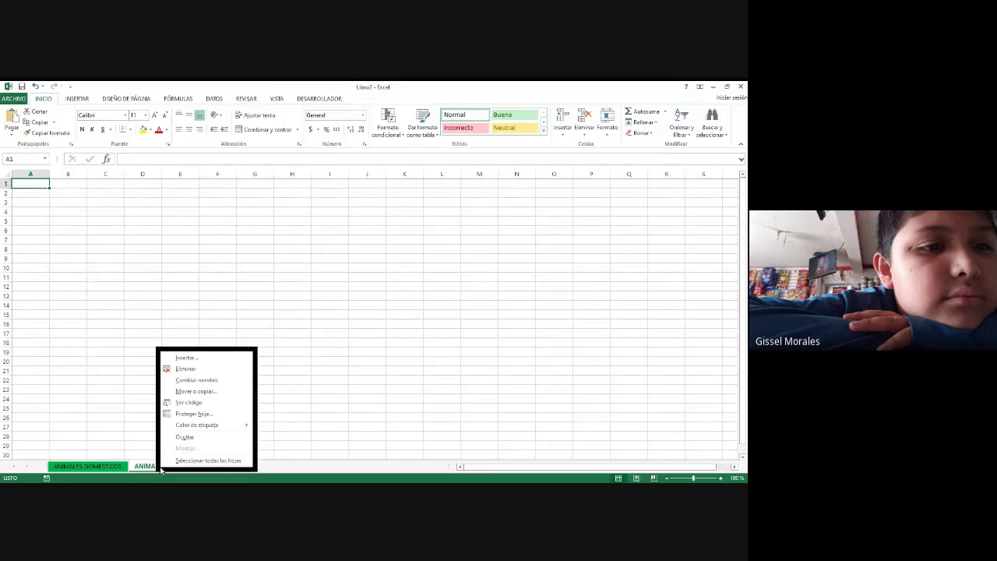
{"action": "key", "text": "Escape"}
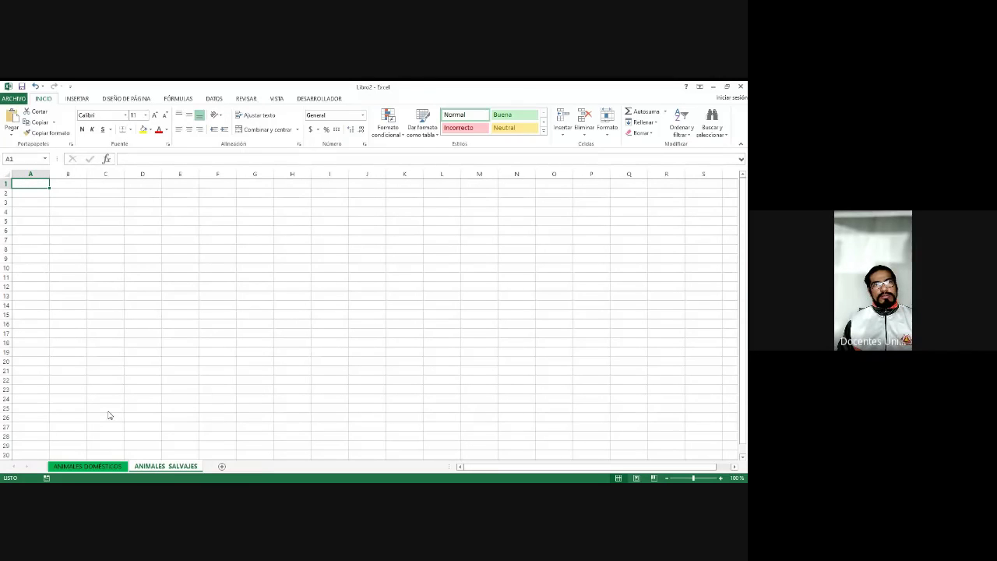
{"action": "right_click", "coordinate": [170, 471]}
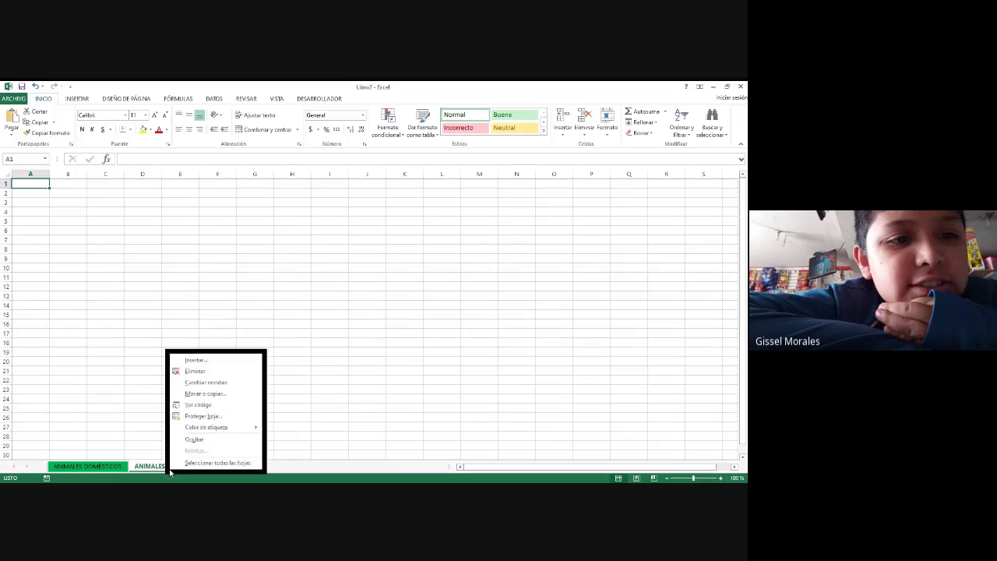
{"action": "left_click", "coordinate": [195, 372]}
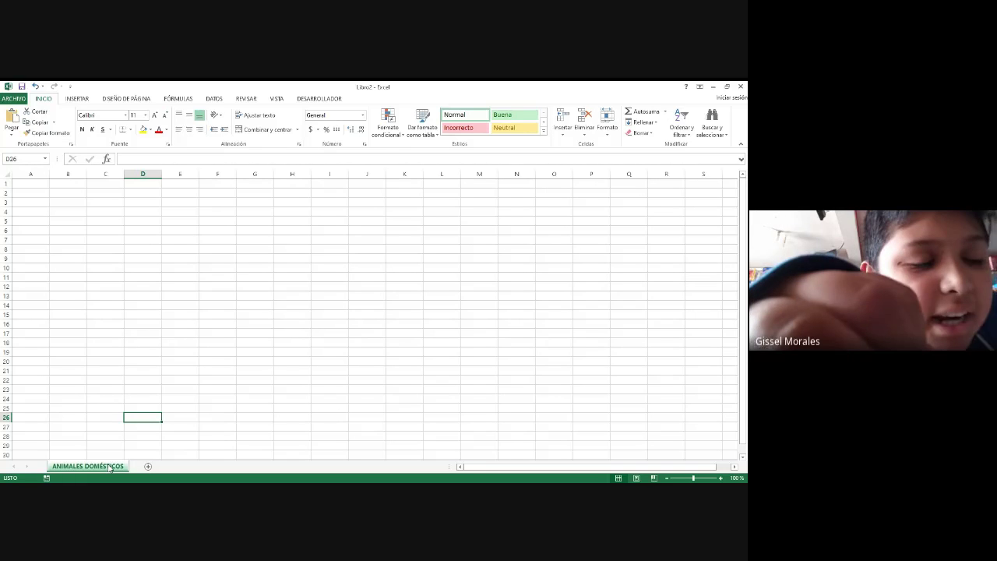
Try to delete the only remaining worksheet, ANIMALES DOMÉSTICOS, and dismiss the resulting dialog.
{"action": "right_click", "coordinate": [110, 468]}
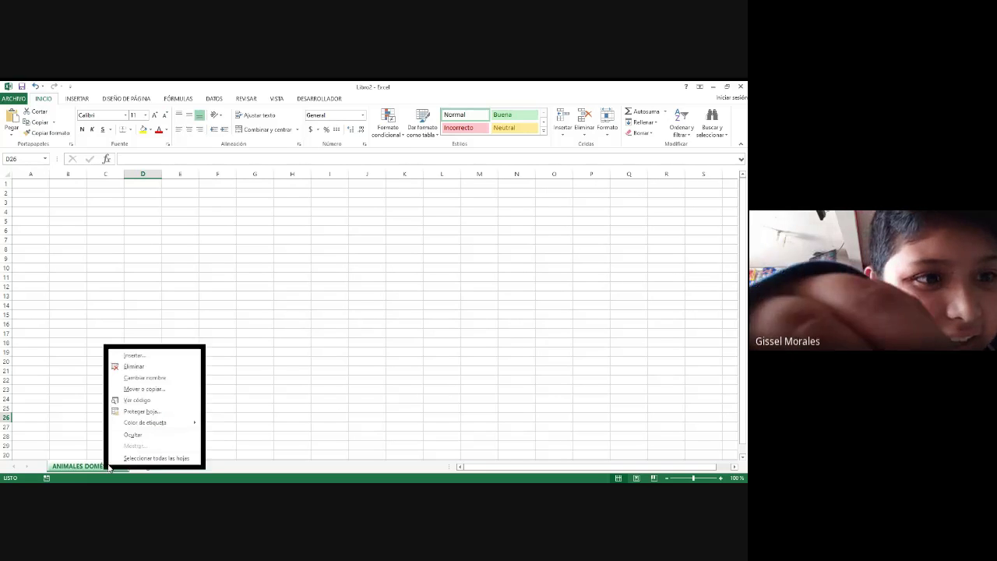
{"action": "left_click", "coordinate": [145, 368]}
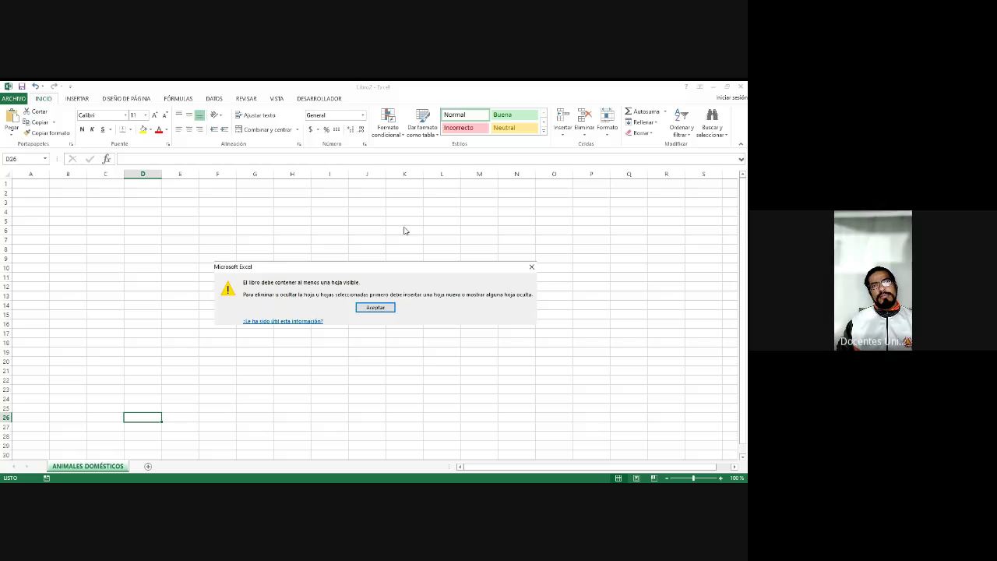
{"action": "left_click", "coordinate": [369, 308]}
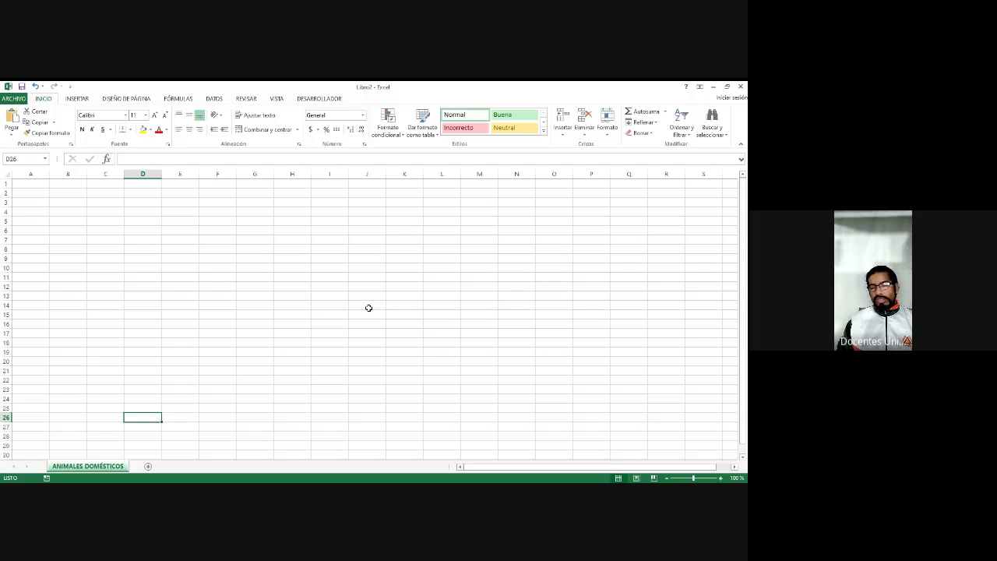